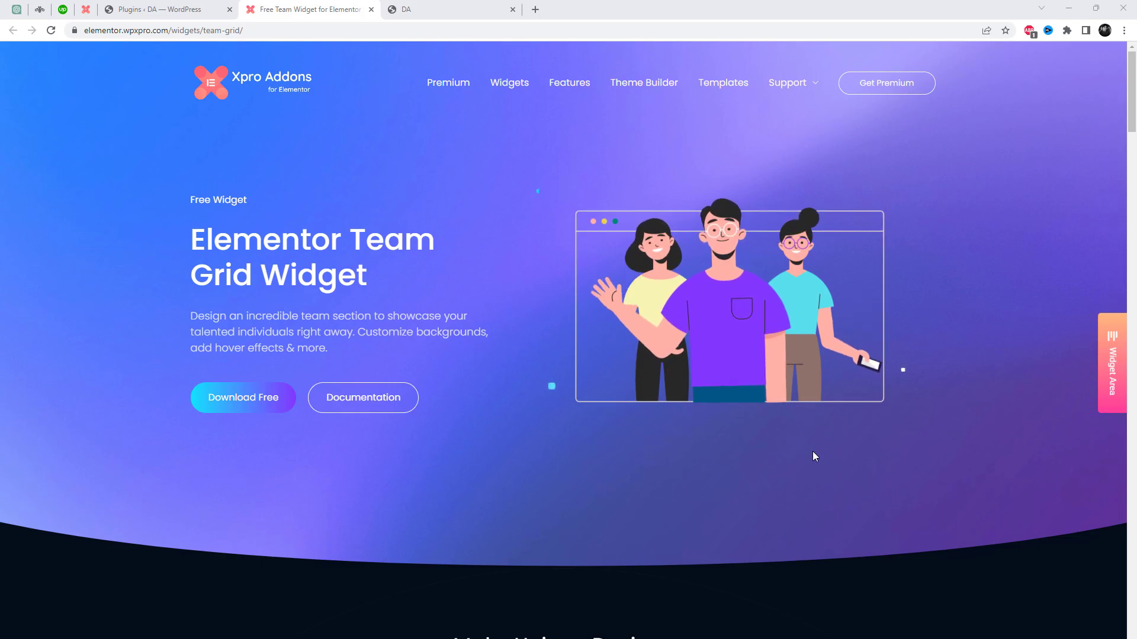
# Examine the sample team layouts on the Elementor Team Grid Widget page and look over the portfolio home page
pyautogui.scroll(-5, 813, 453)
pyautogui.scroll(-18, 815, 453)
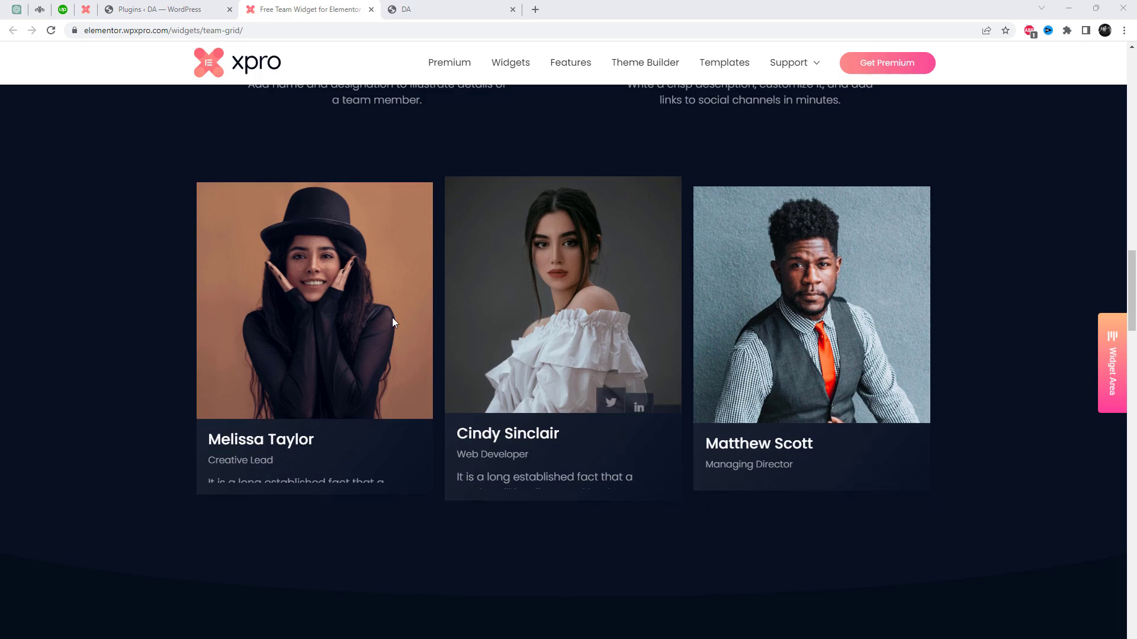
pyautogui.scroll(-7, 859, 372)
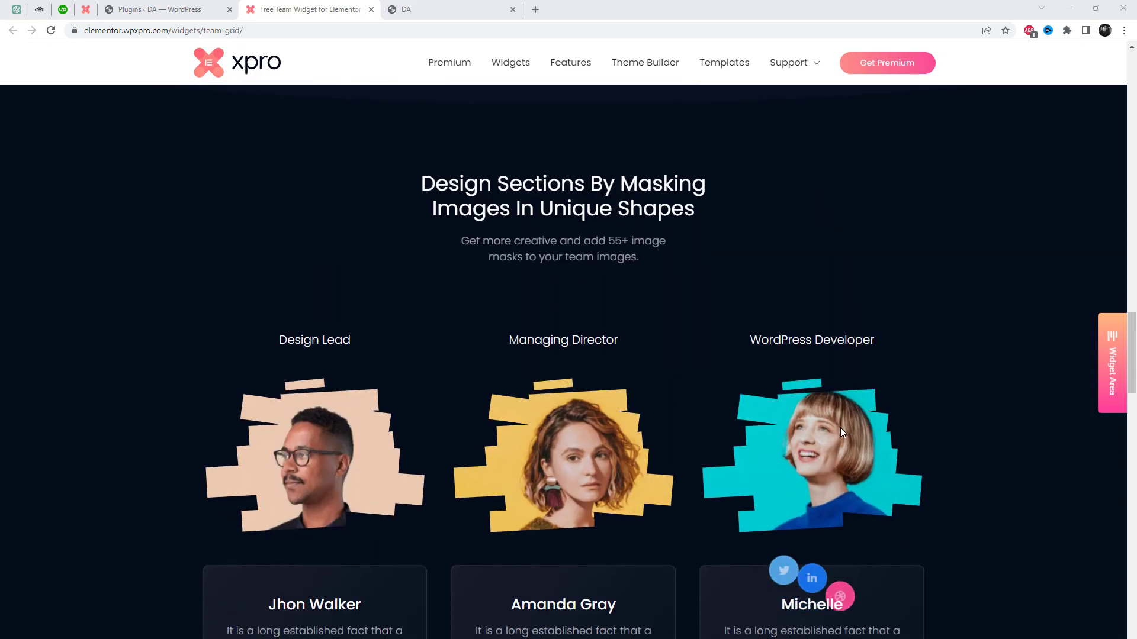
pyautogui.scroll(-4, 372, 437)
pyautogui.scroll(-10, 372, 441)
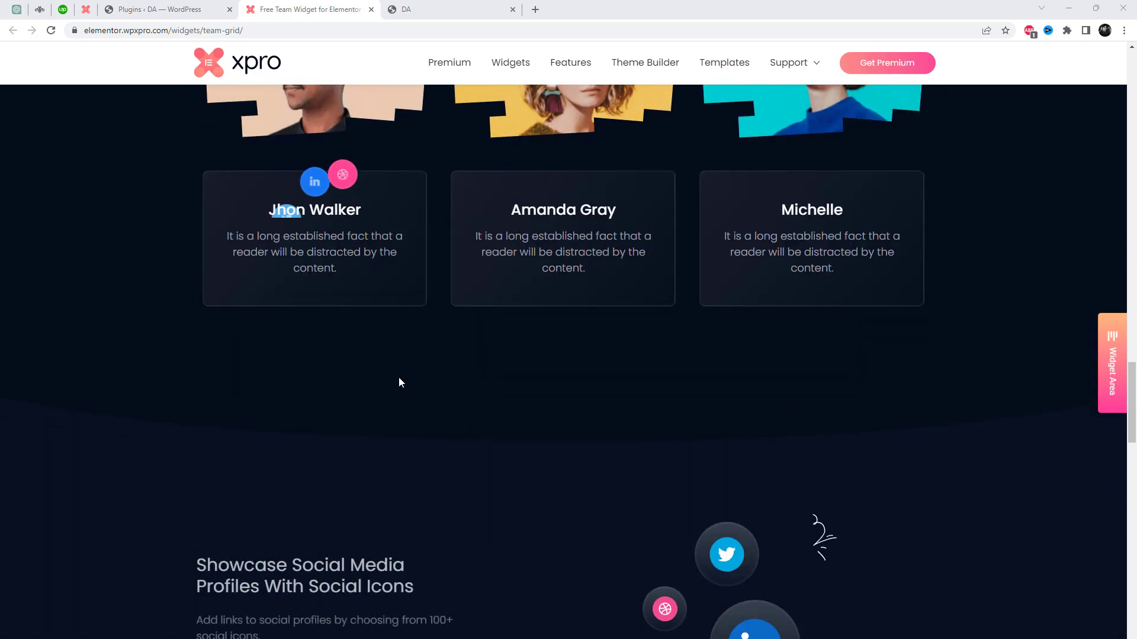
pyautogui.scroll(-14, 859, 336)
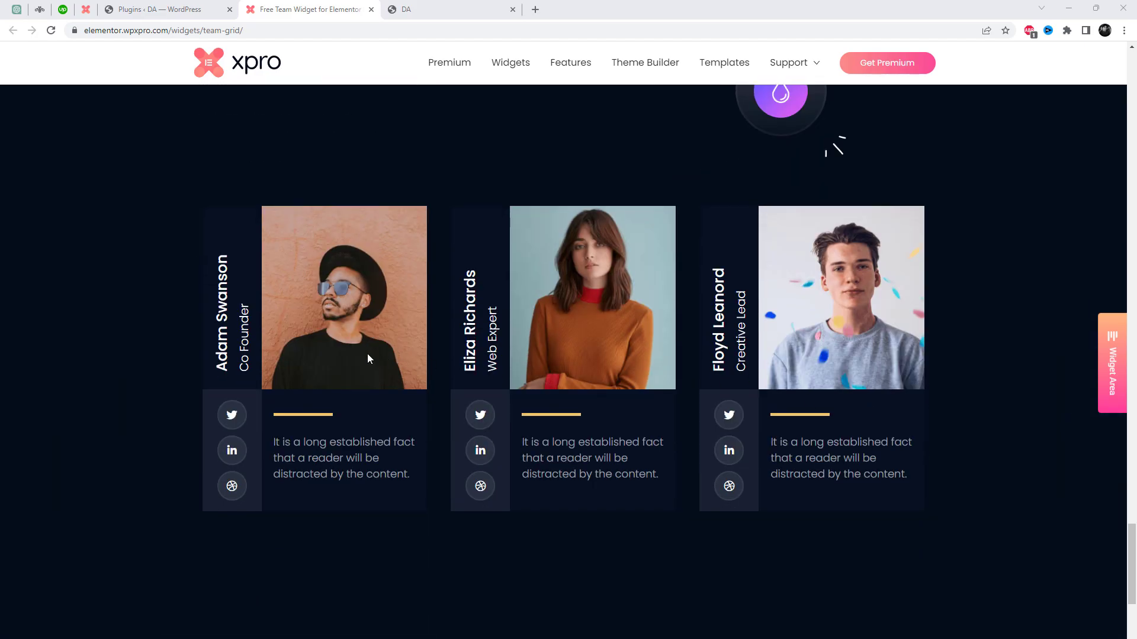
pyautogui.scroll(-8, 367, 358)
pyautogui.scroll(2, 388, 370)
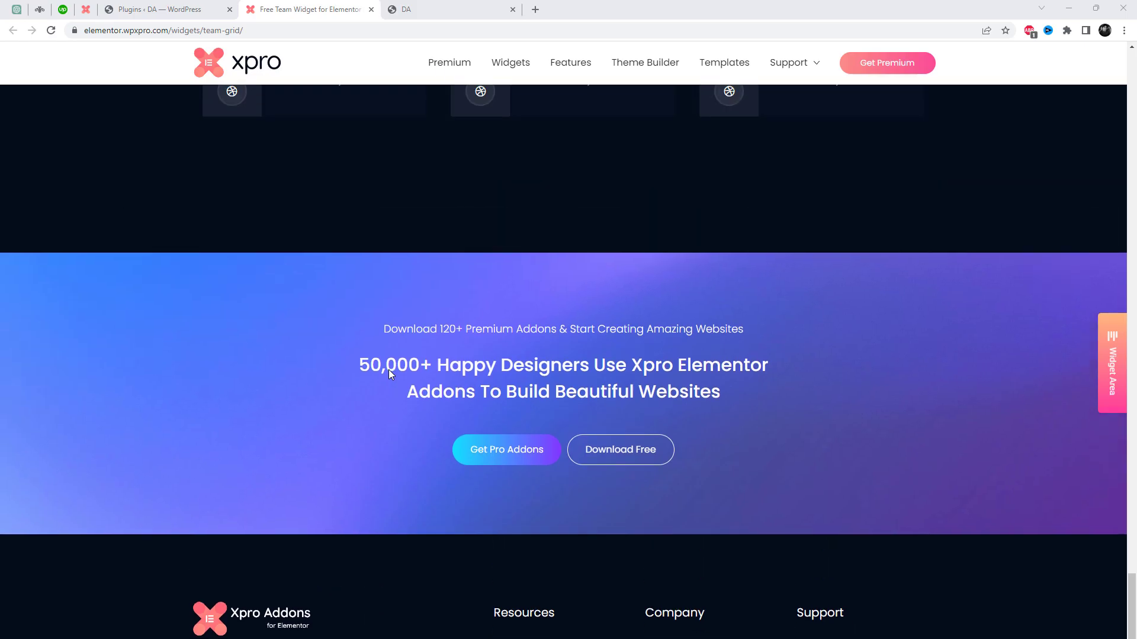
pyautogui.click(450, 8)
pyautogui.scroll(15, 690, 378)
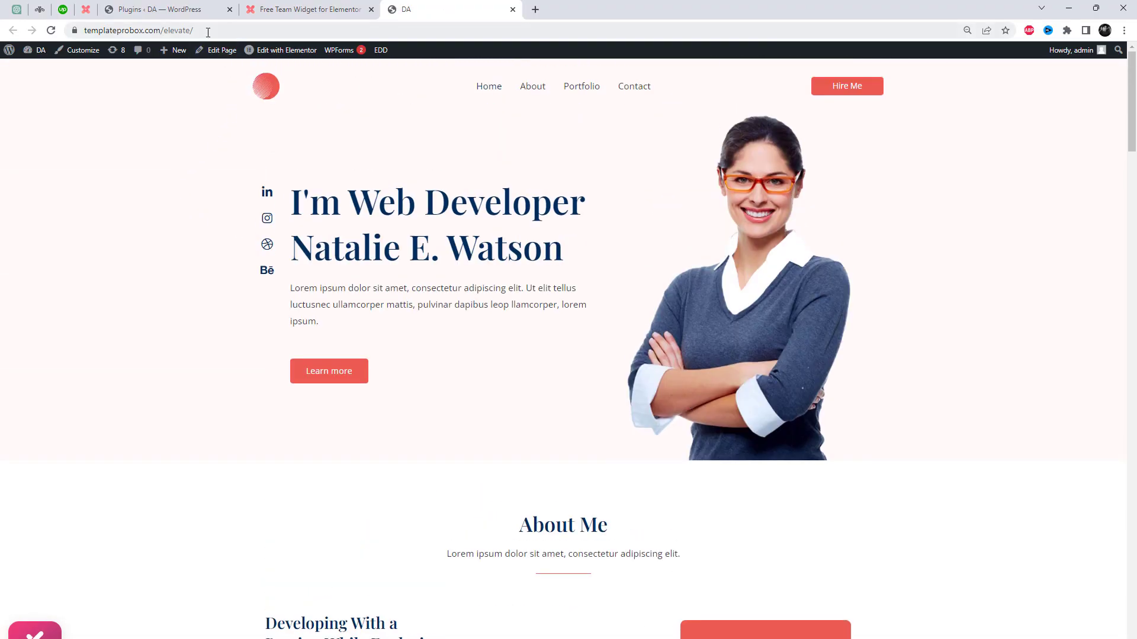
pyautogui.click(280, 99)
# Search the WordPress directory of new plugins for "Xpro Elementor Addons"
pyautogui.click(160, 9)
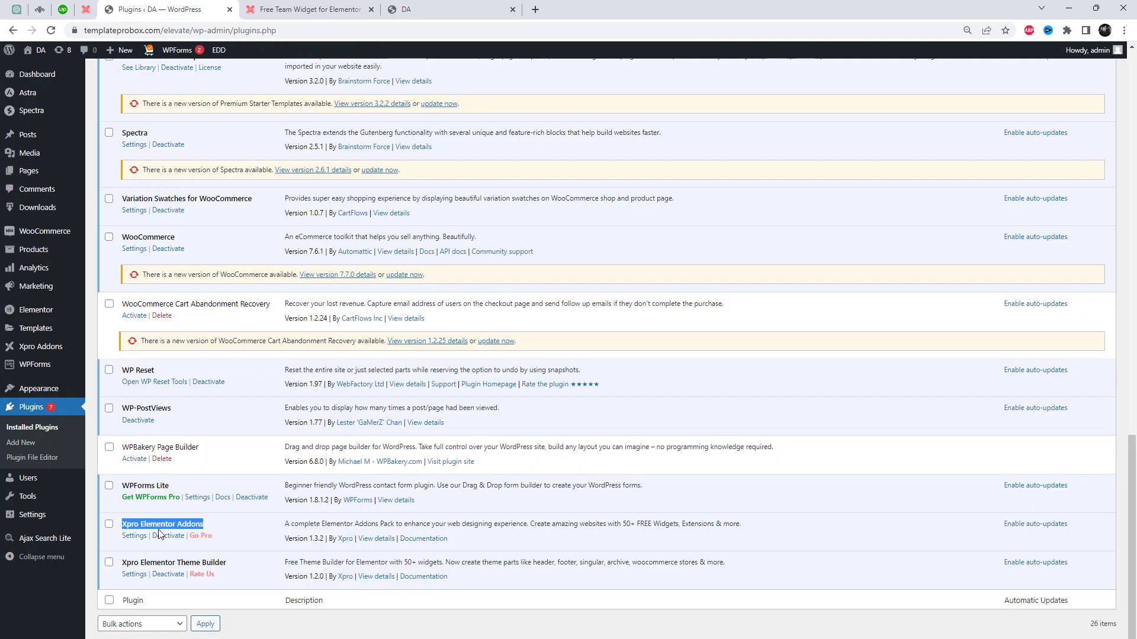
pyautogui.scroll(20, 165, 530)
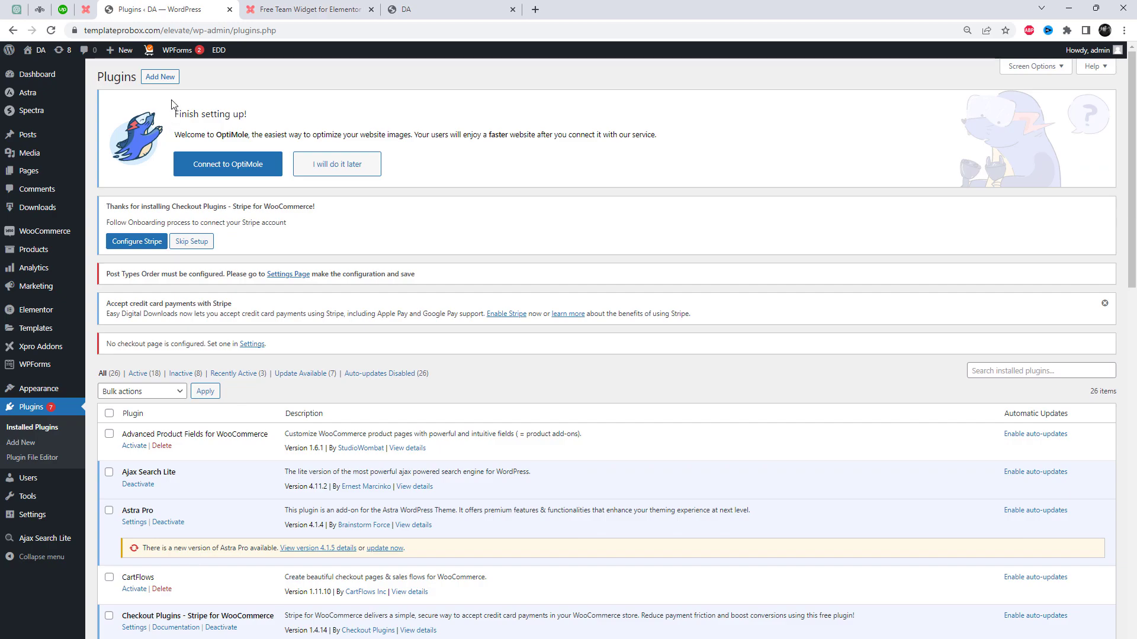
pyautogui.click(158, 83)
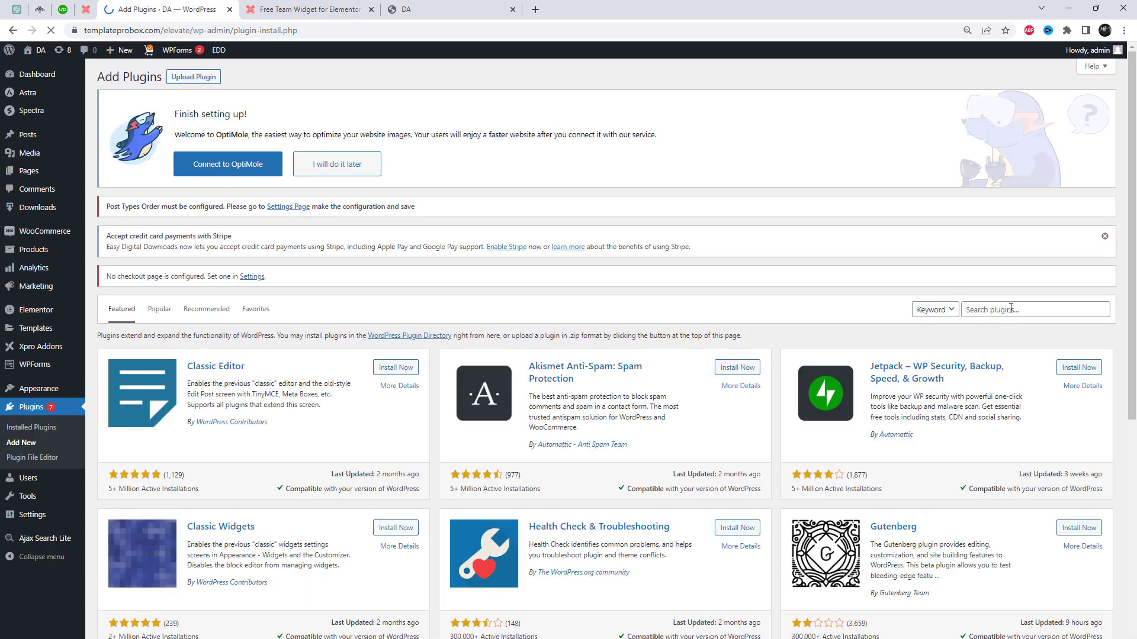
pyautogui.click(1009, 309)
pyautogui.press('Down')
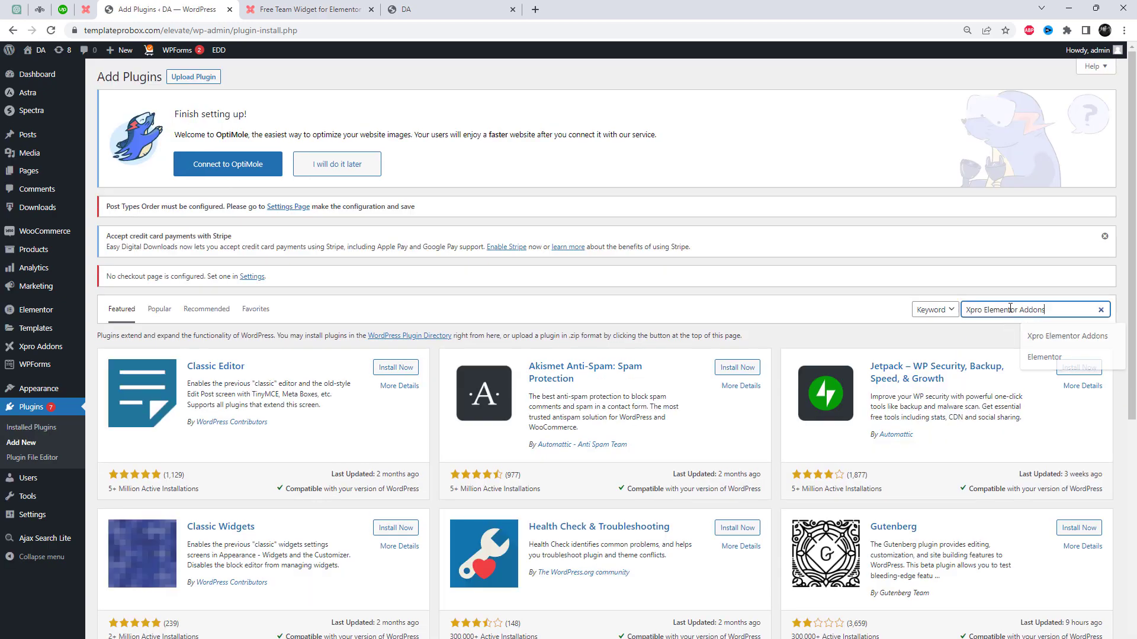
pyautogui.press('Return')
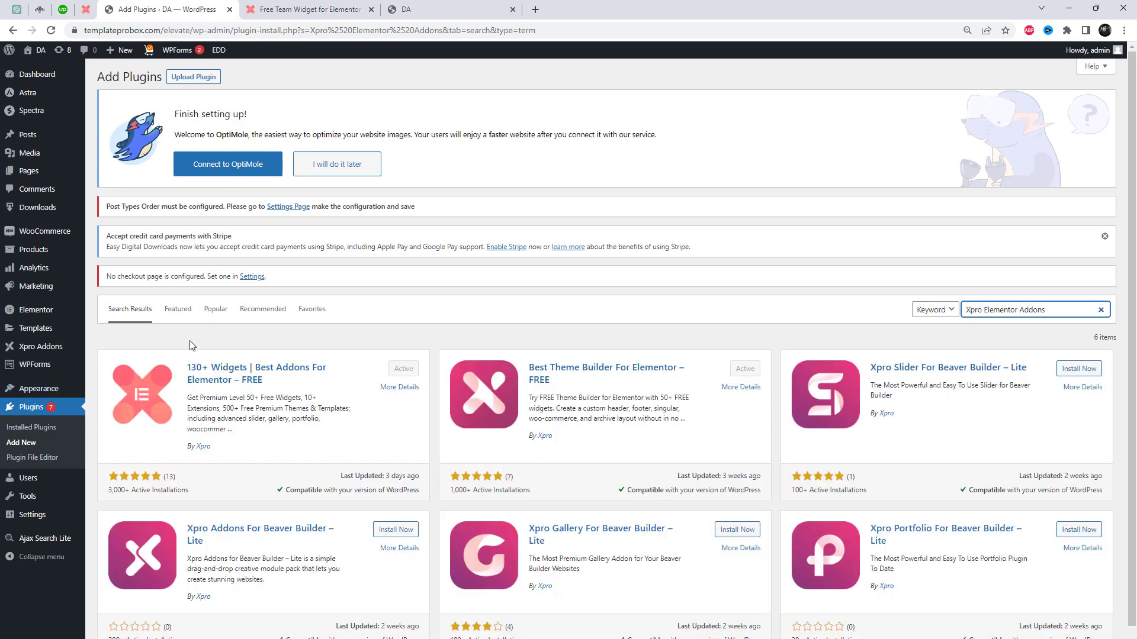
# Open the home page in the Elementor editor and add a three-column section above "What Services I'm Providing"
pyautogui.click(435, 11)
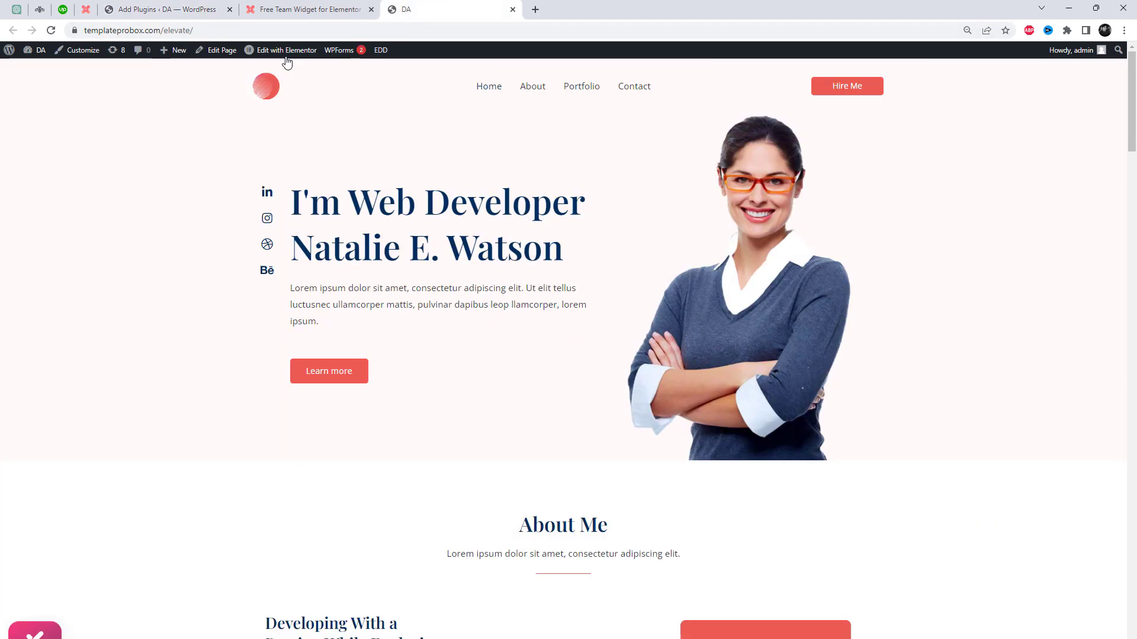
pyautogui.middleClick(309, 61)
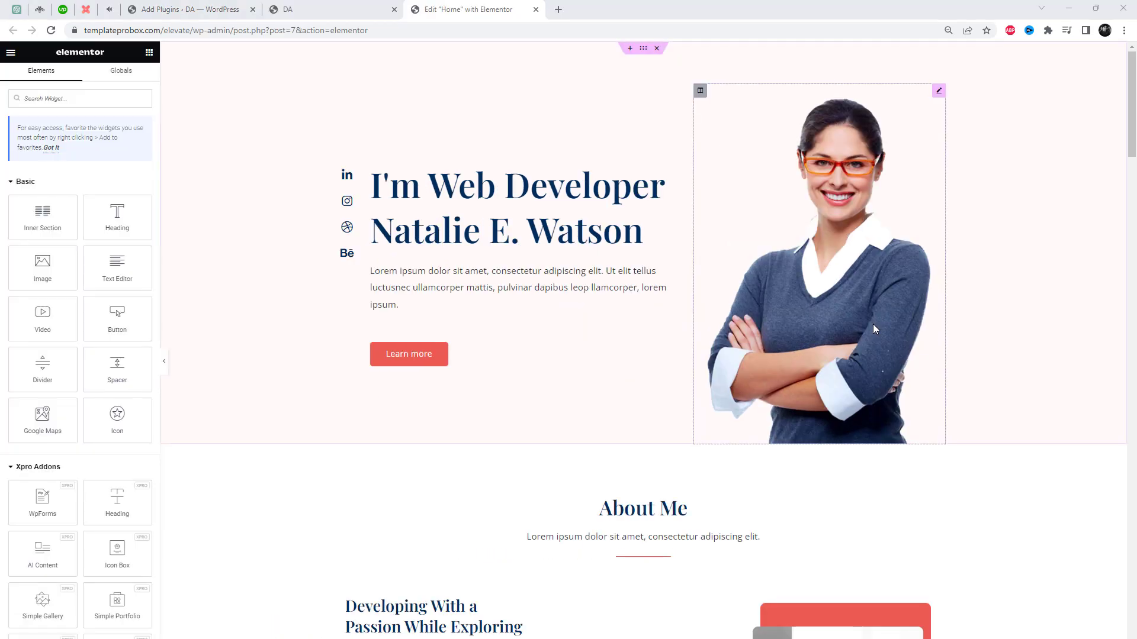
pyautogui.scroll(-17, 872, 324)
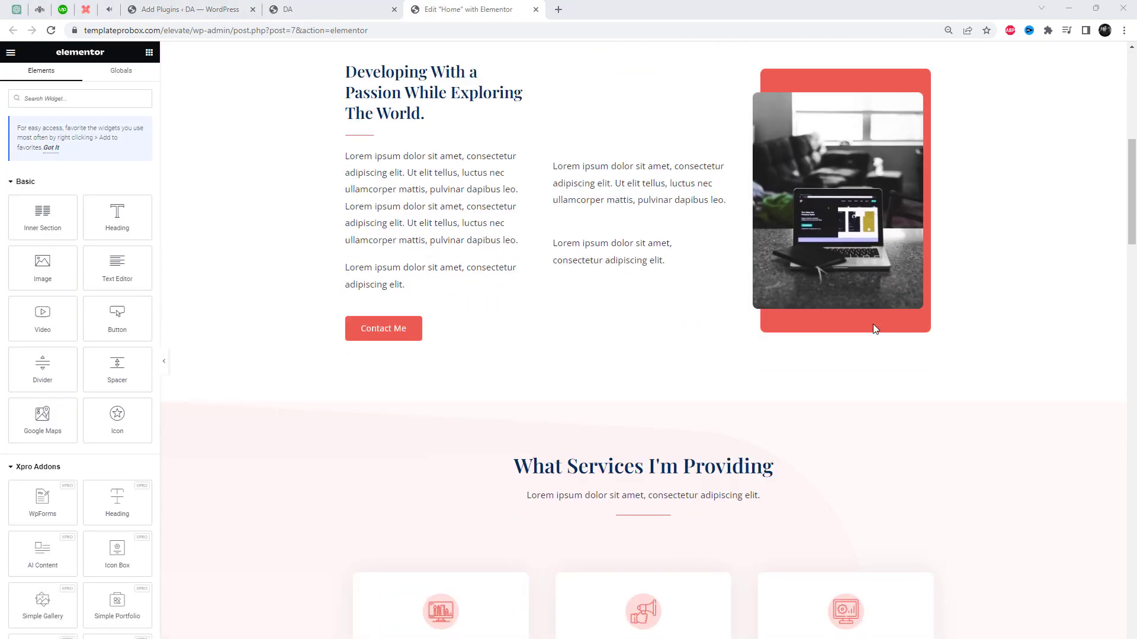
pyautogui.scroll(5, 657, 250)
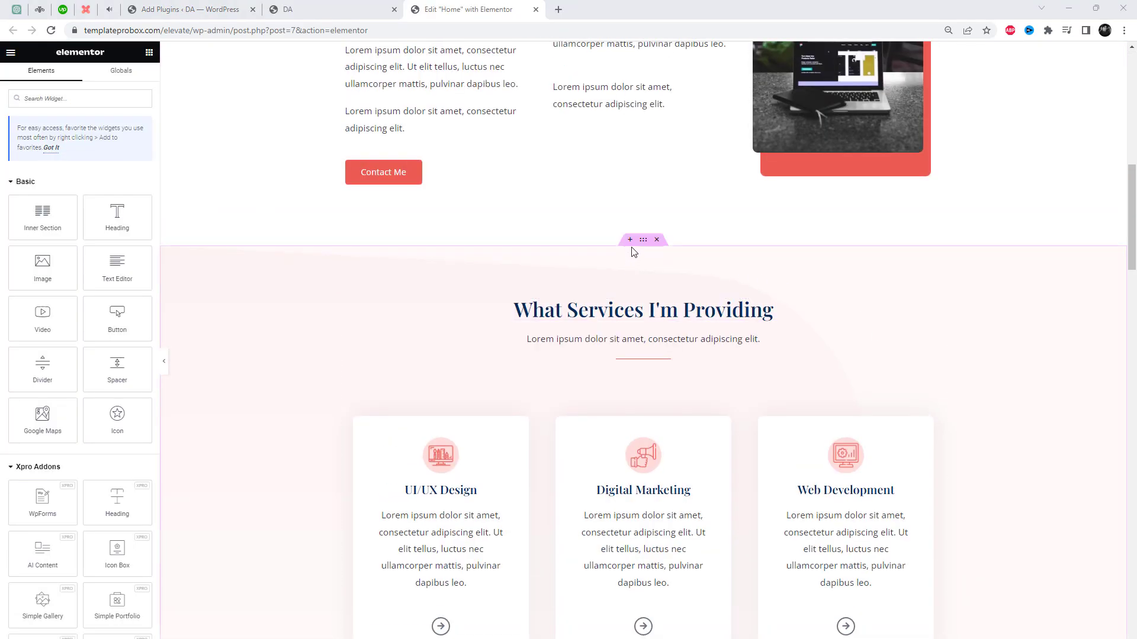
pyautogui.click(630, 240)
pyautogui.click(603, 294)
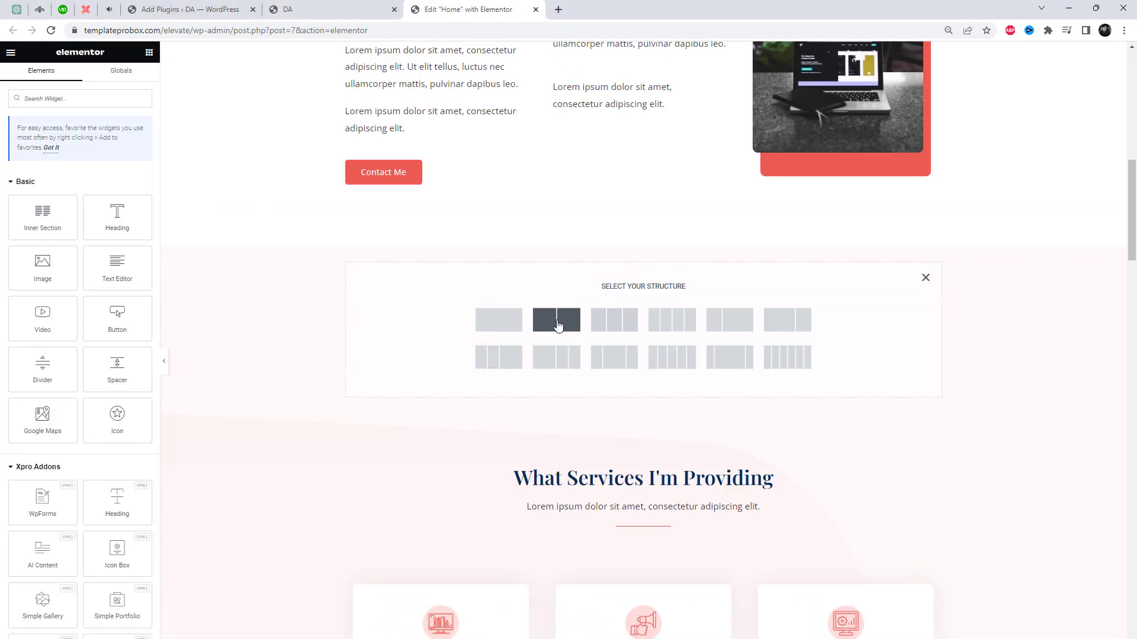
pyautogui.click(614, 321)
# Find the Xpro Team widget with the search term "team" and place it in the new section's first column
pyautogui.click(11, 52)
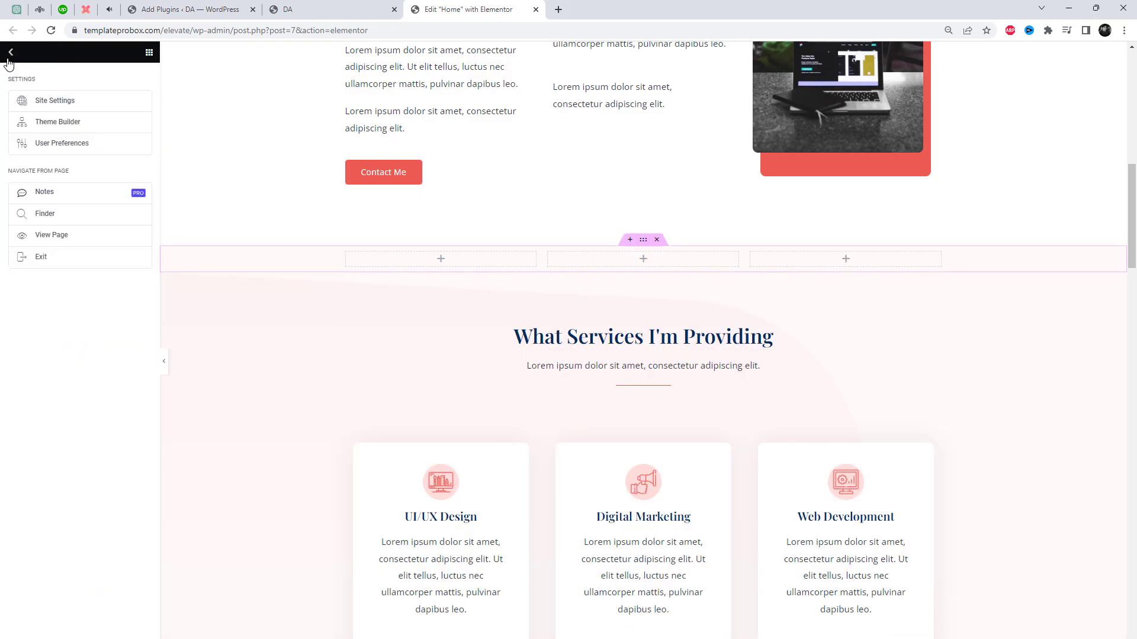
pyautogui.click(11, 52)
pyautogui.scroll(-5, 77, 370)
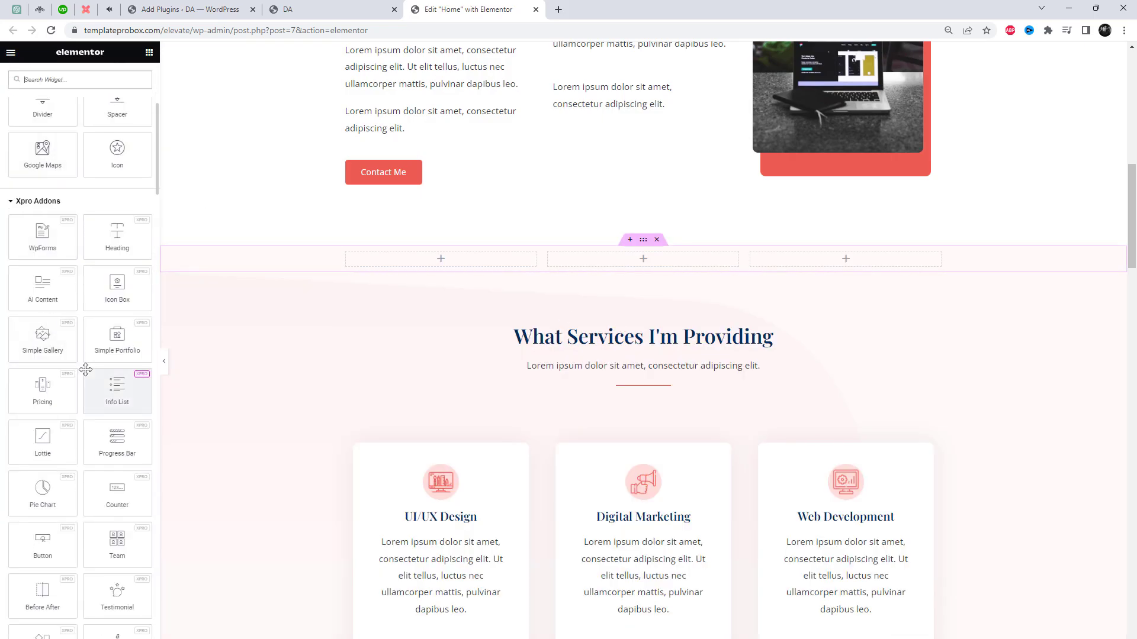
pyautogui.scroll(5, 86, 370)
pyautogui.write('team')
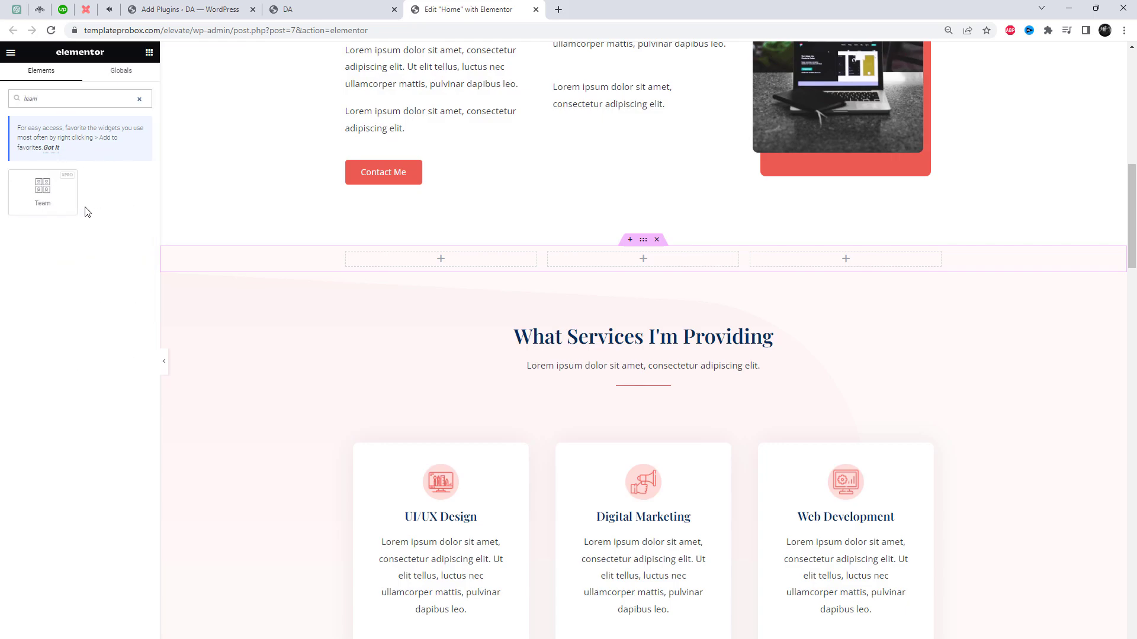
pyautogui.moveTo(43, 188); pyautogui.dragTo(473, 266)
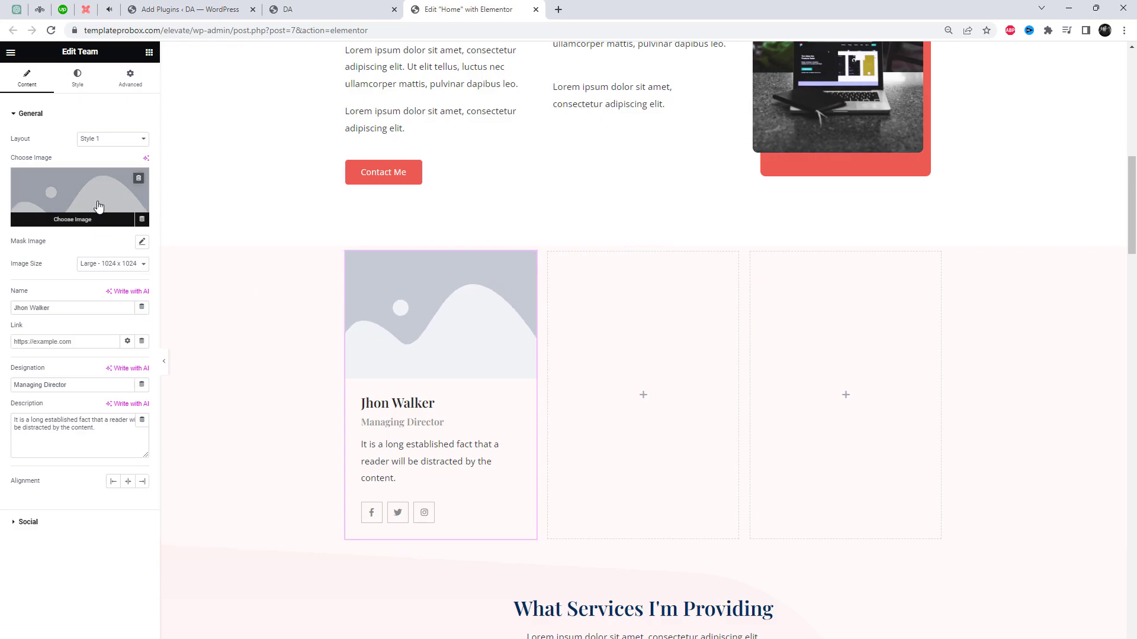
# Set the team card's image to the media library portrait of the man with glasses and a green shirt
pyautogui.click(80, 217)
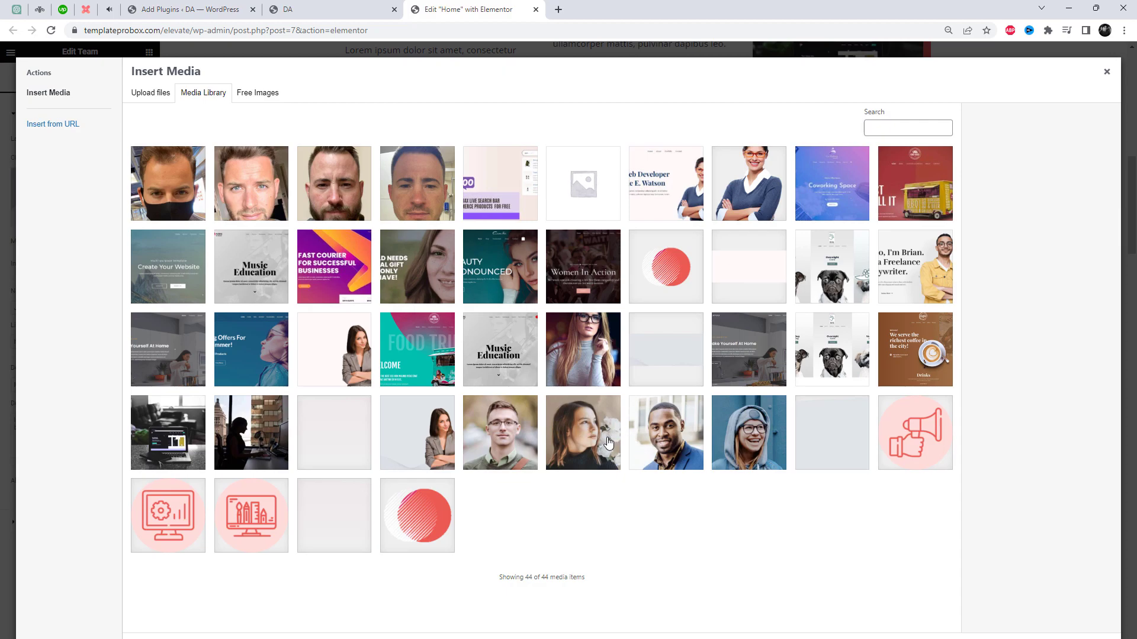
pyautogui.click(496, 439)
pyautogui.press('Return')
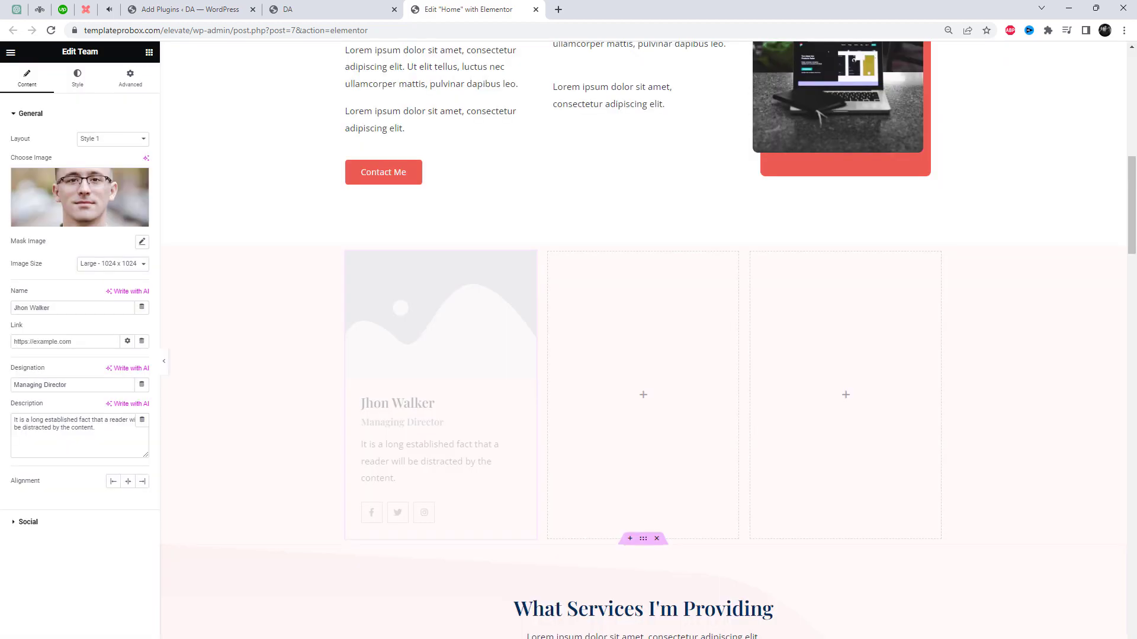
# Set the team member's name to "Change Name" and the link to "#"
pyautogui.scroll(-2, 317, 415)
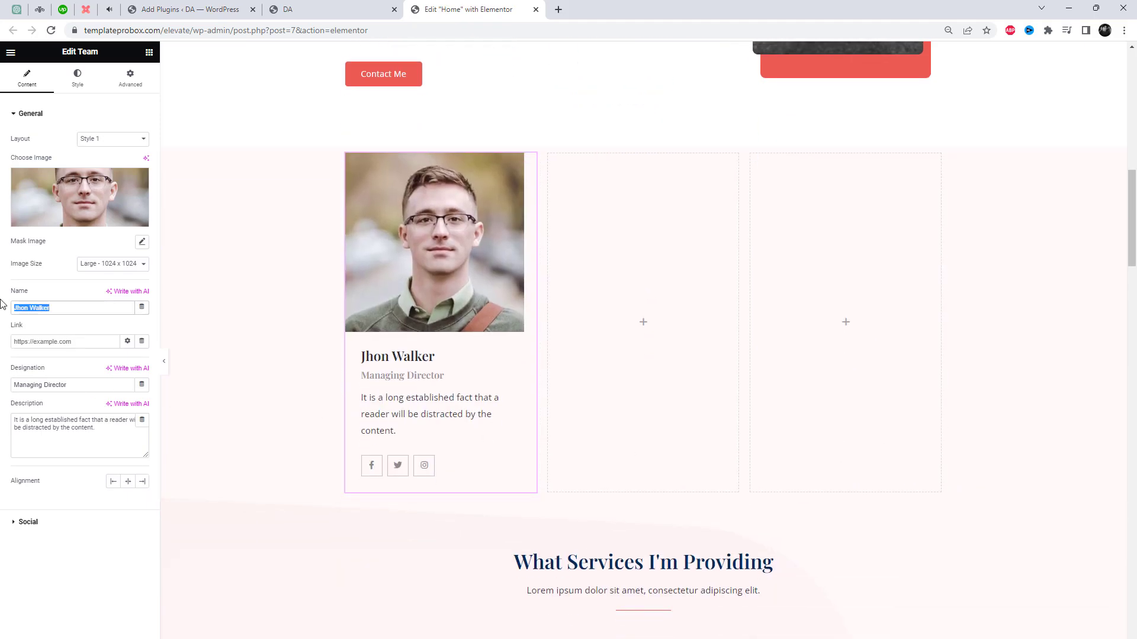
pyautogui.write('V')
pyautogui.press('BackSpace')
pyautogui.write('C')
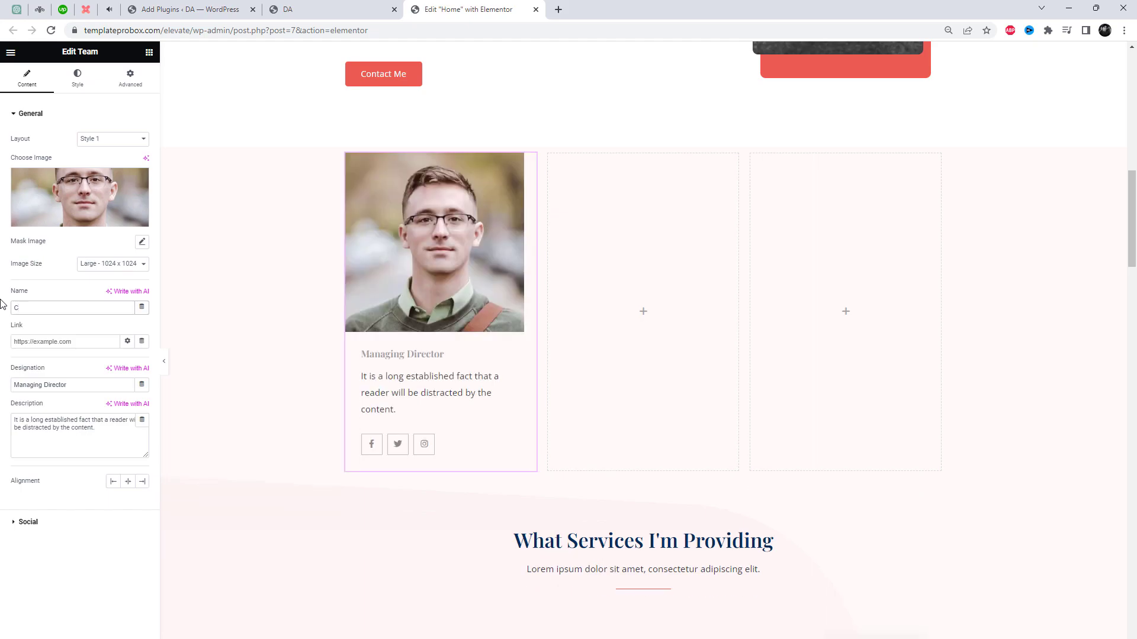
pyautogui.write('hange Name')
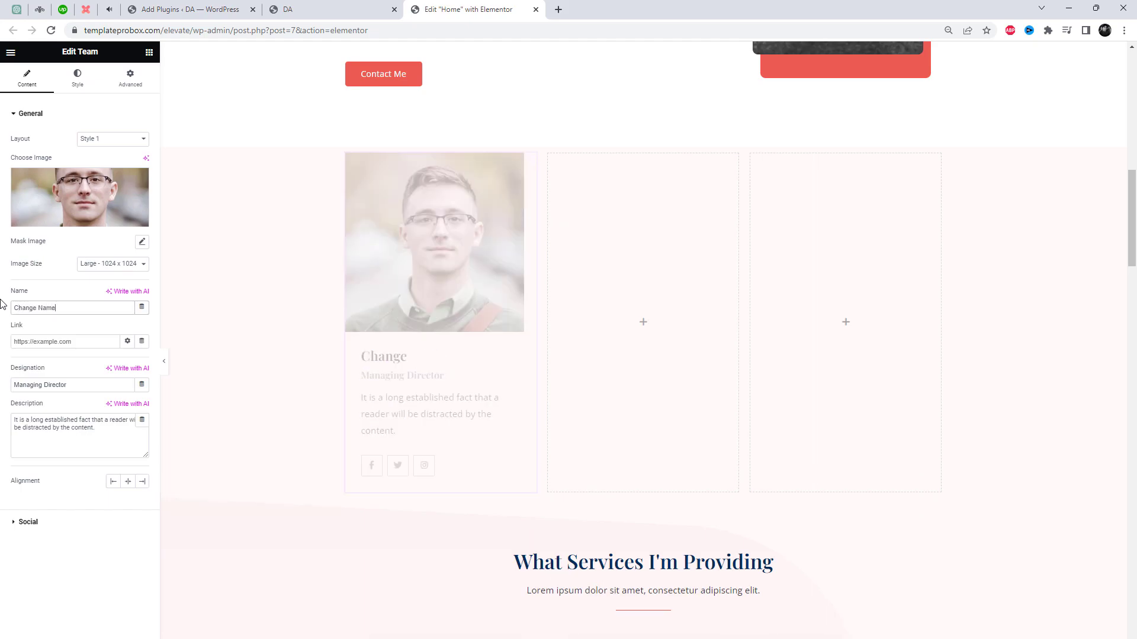
pyautogui.click(68, 341)
pyautogui.write('#')
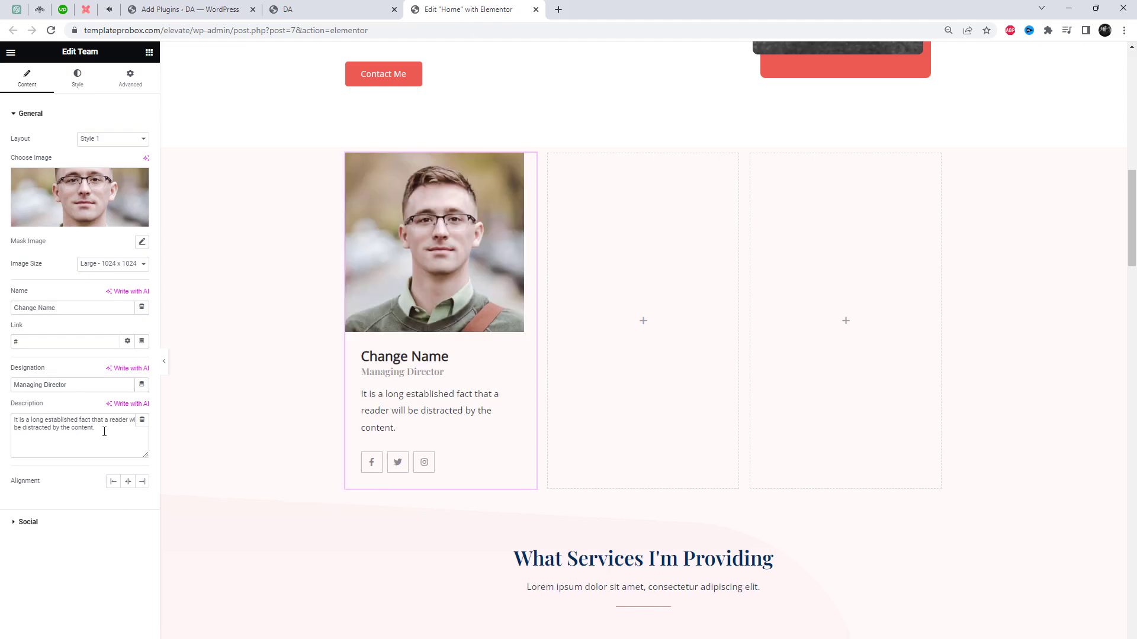
pyautogui.hotkey('ctrl', 'a')
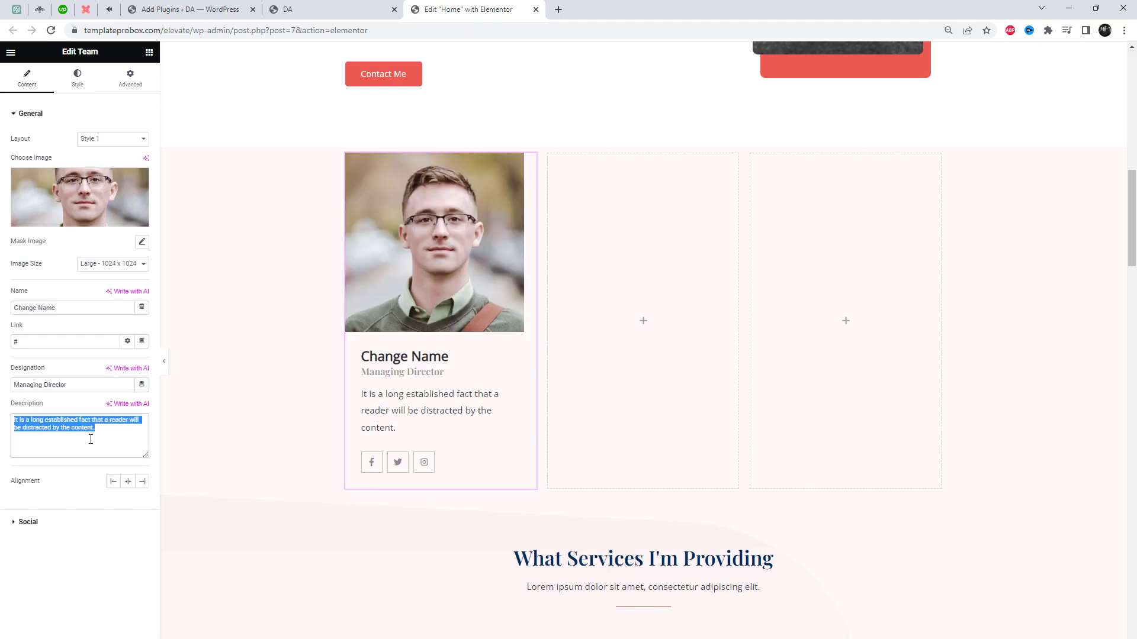
# Review the Facebook, Twitter and Instagram social items' link settings, and try out adding and deleting a fourth social item
pyautogui.click(56, 523)
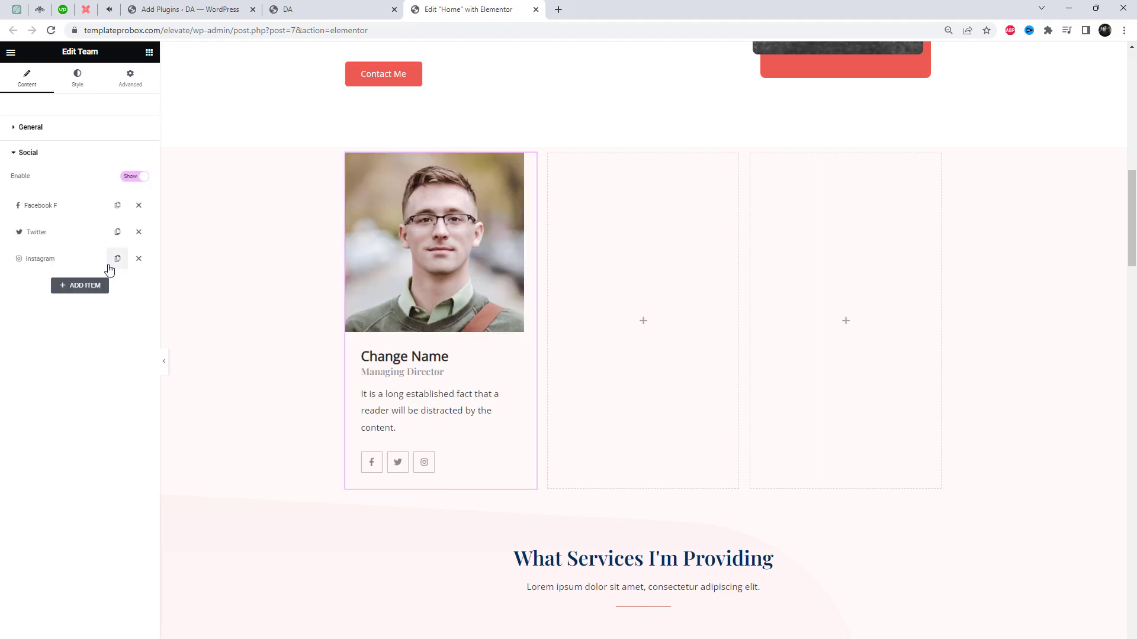
pyautogui.click(68, 205)
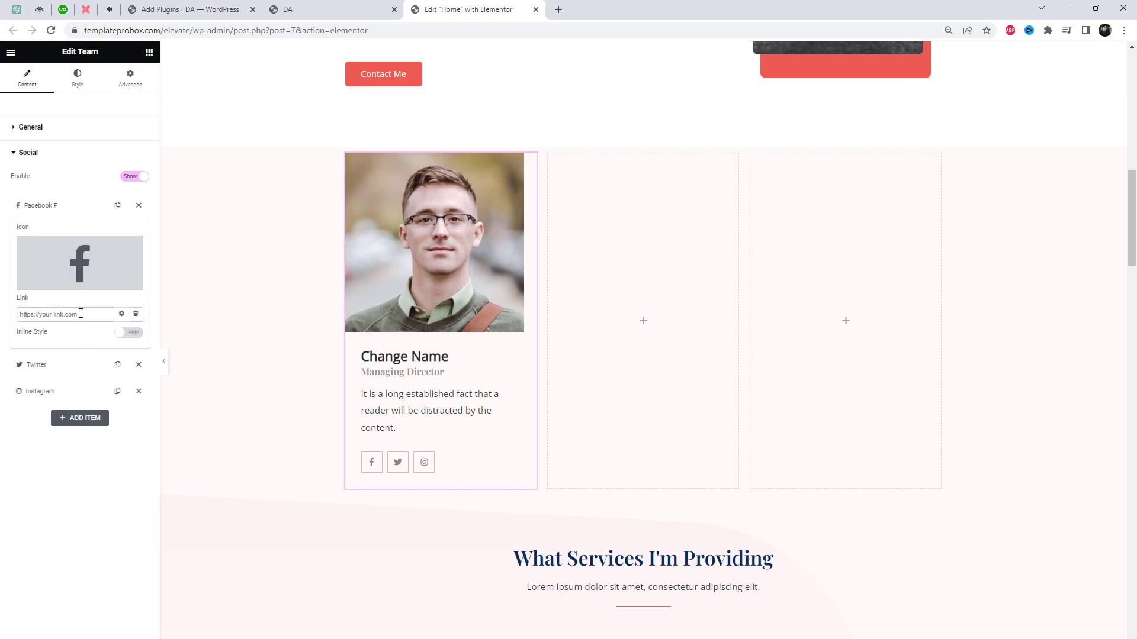
pyautogui.click(70, 364)
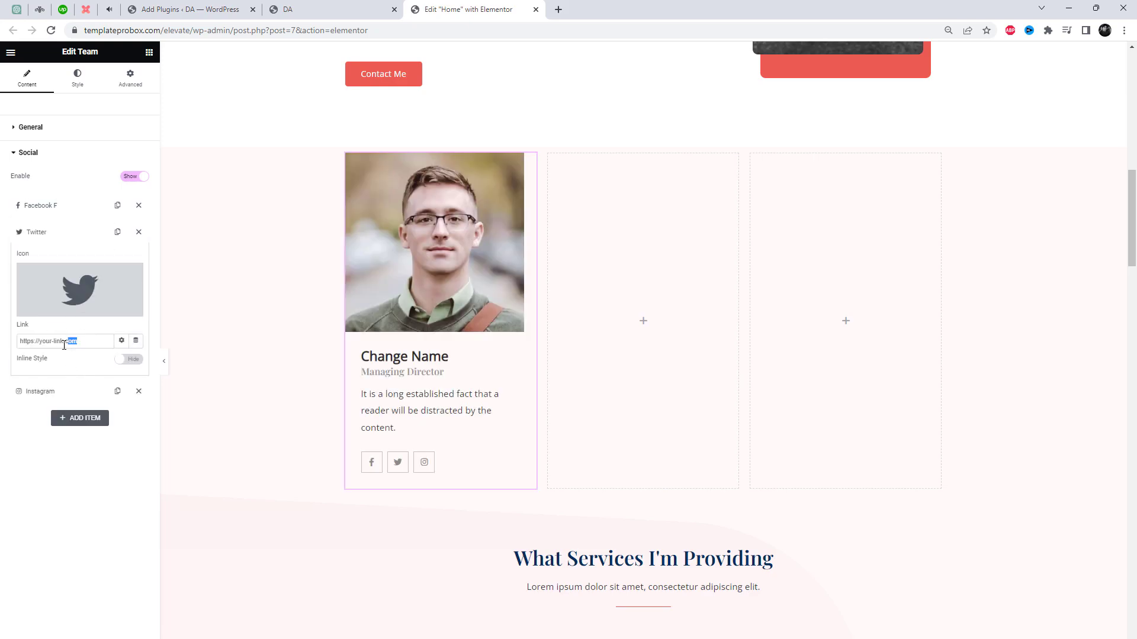
pyautogui.click(61, 391)
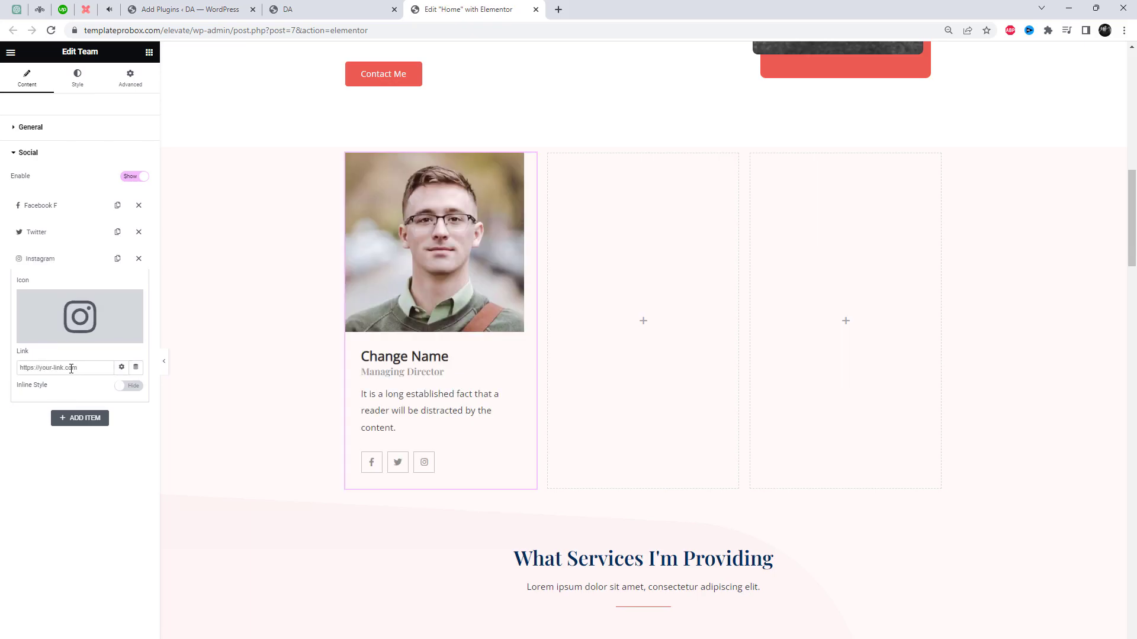
pyautogui.click(86, 418)
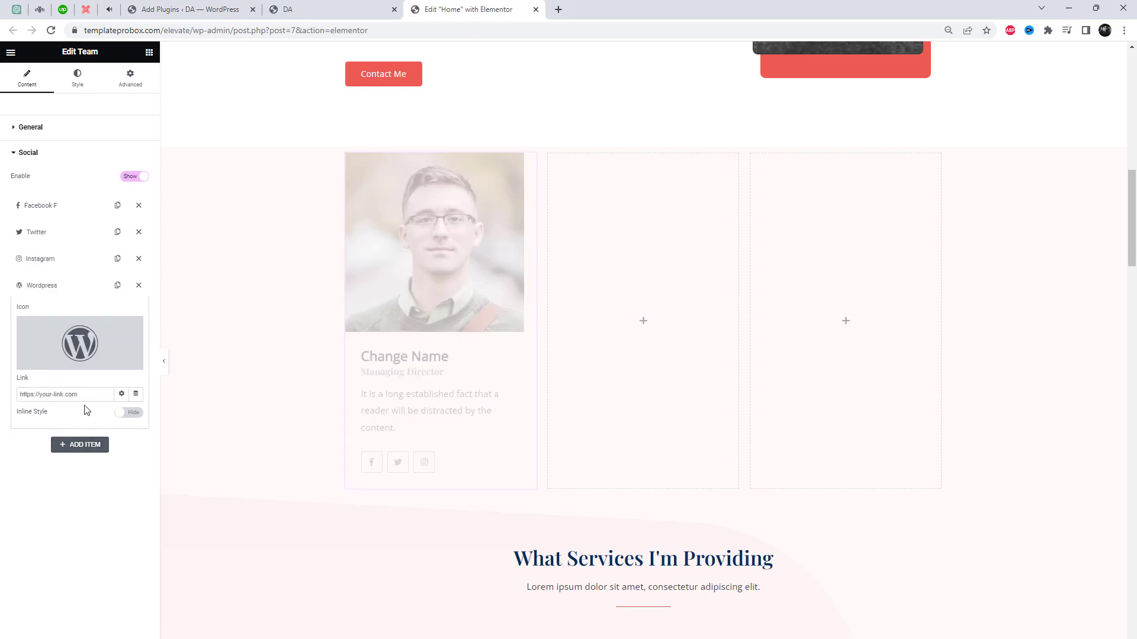
pyautogui.click(135, 329)
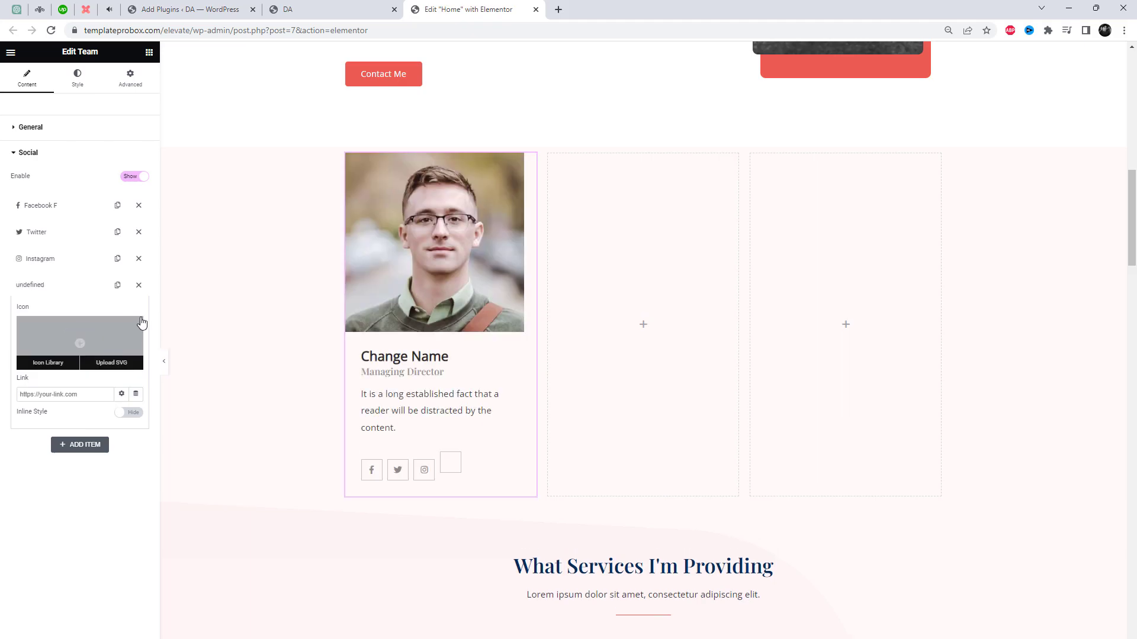
pyautogui.click(139, 285)
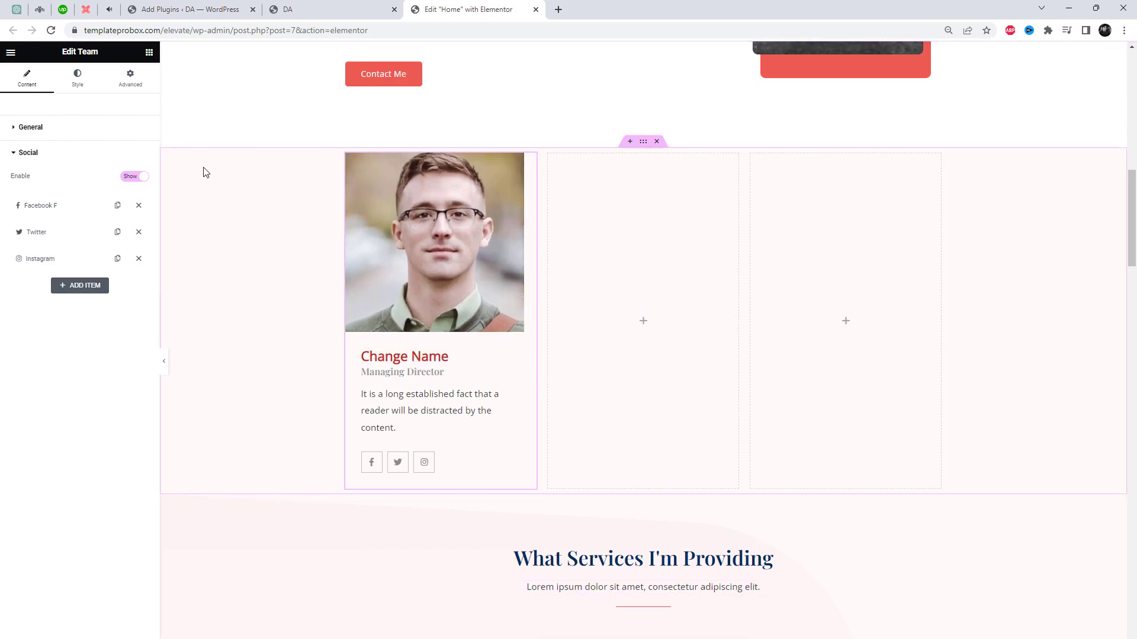
# Try out different widths for the team card's image in its style settings and review the border type options
pyautogui.click(78, 83)
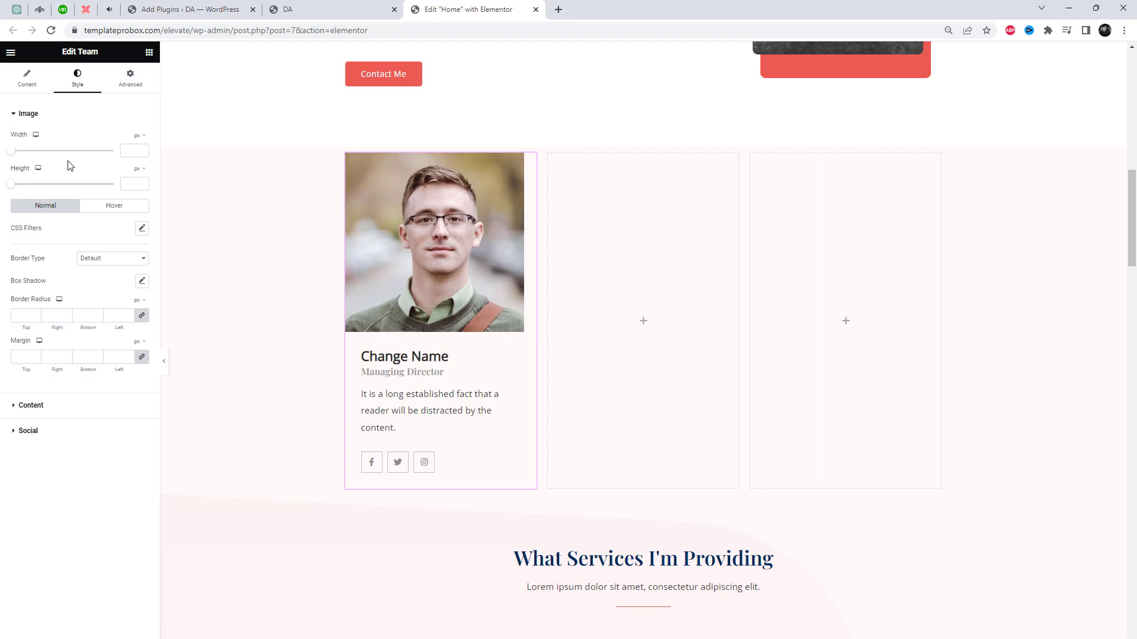
pyautogui.moveTo(12, 151); pyautogui.dragTo(104, 158)
pyautogui.moveTo(18, 155); pyautogui.dragTo(6, 155)
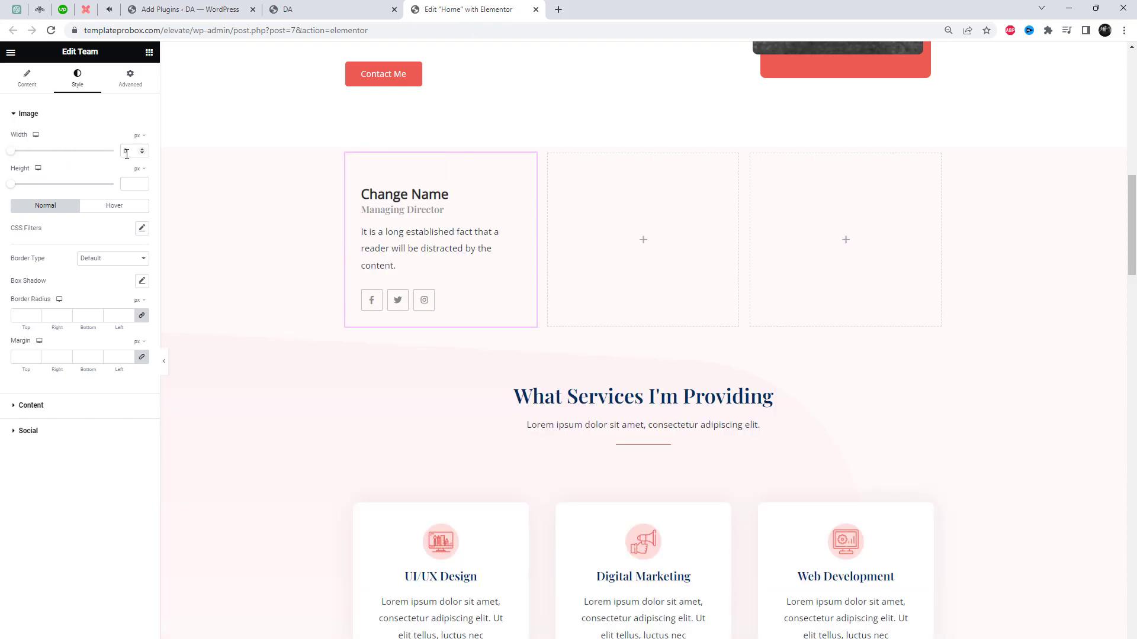
pyautogui.click(100, 114)
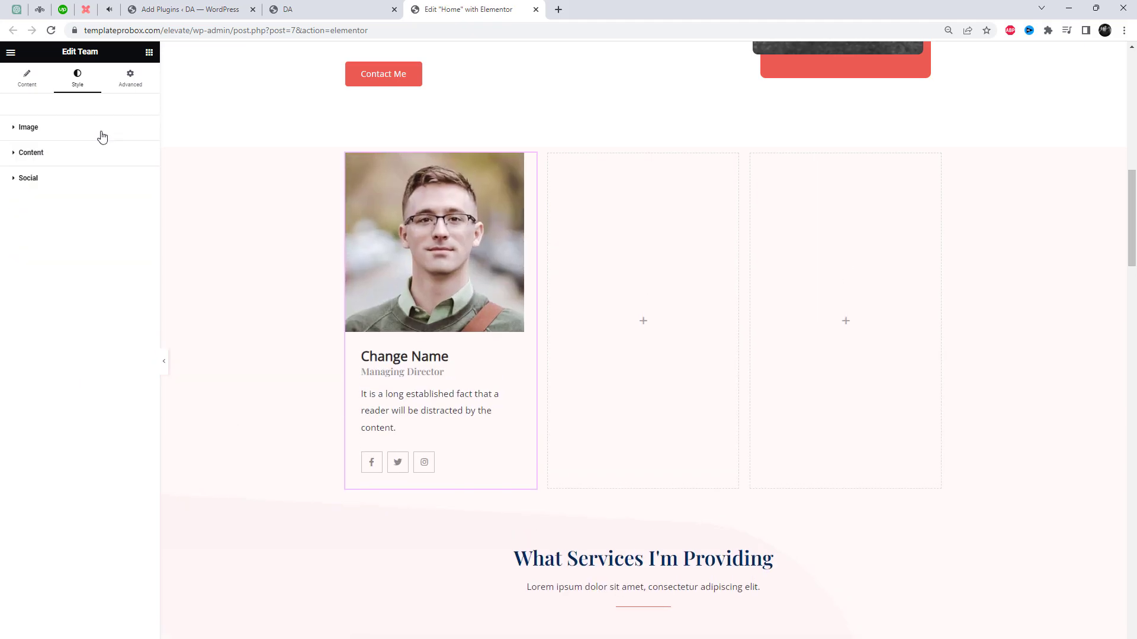
pyautogui.click(102, 135)
pyautogui.click(121, 277)
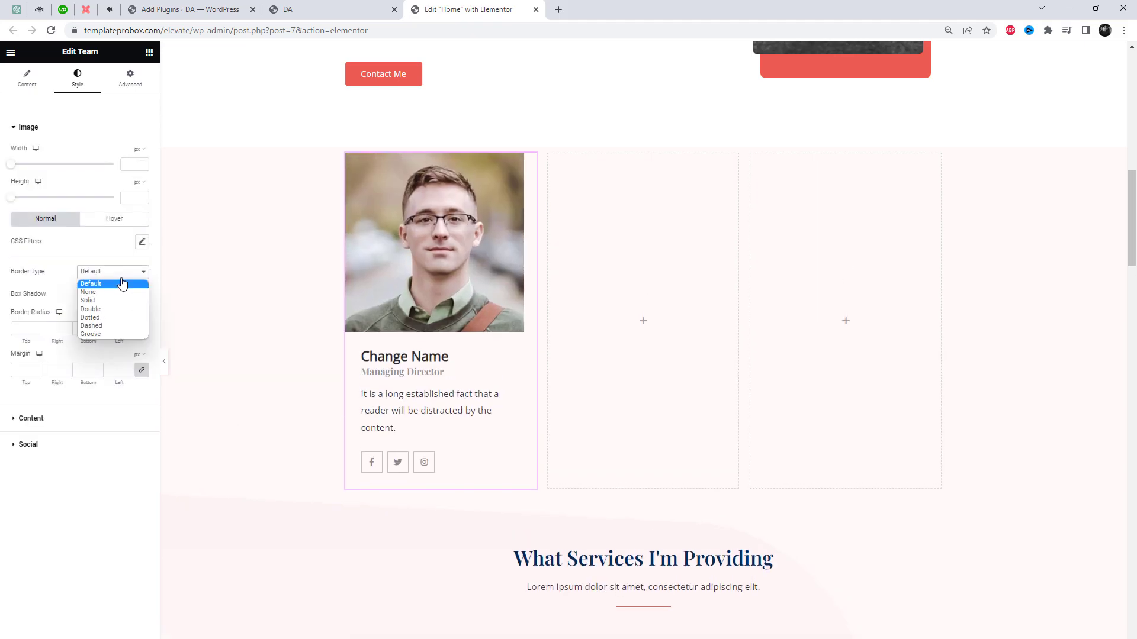
pyautogui.click(121, 279)
# Give the team card's content area a classic background with the color #FFFFFF
pyautogui.click(87, 422)
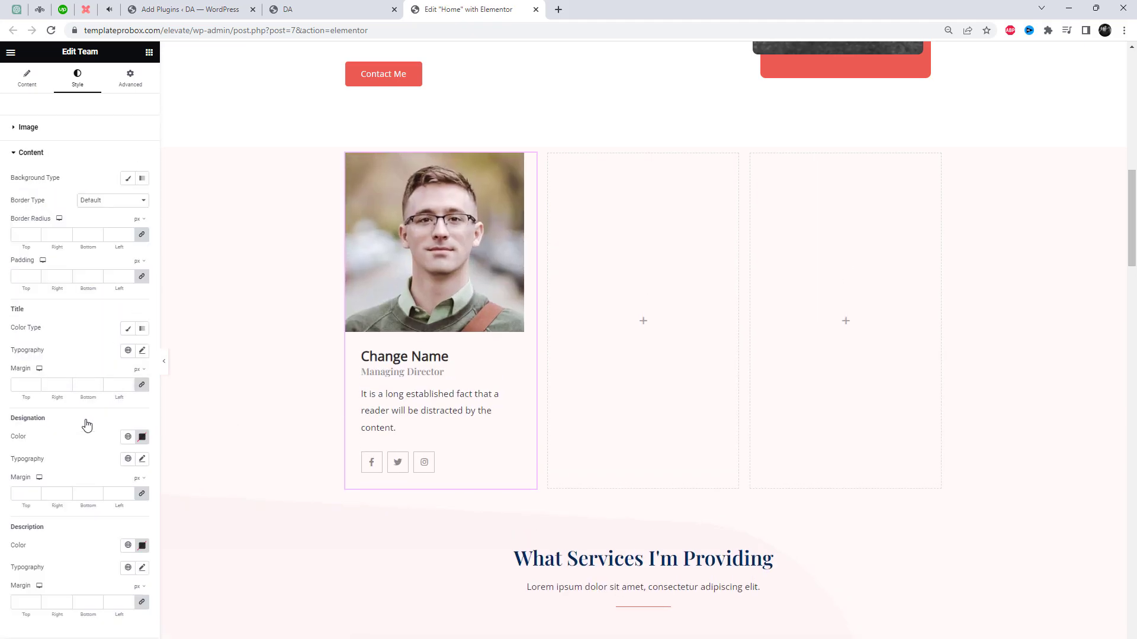
pyautogui.click(128, 179)
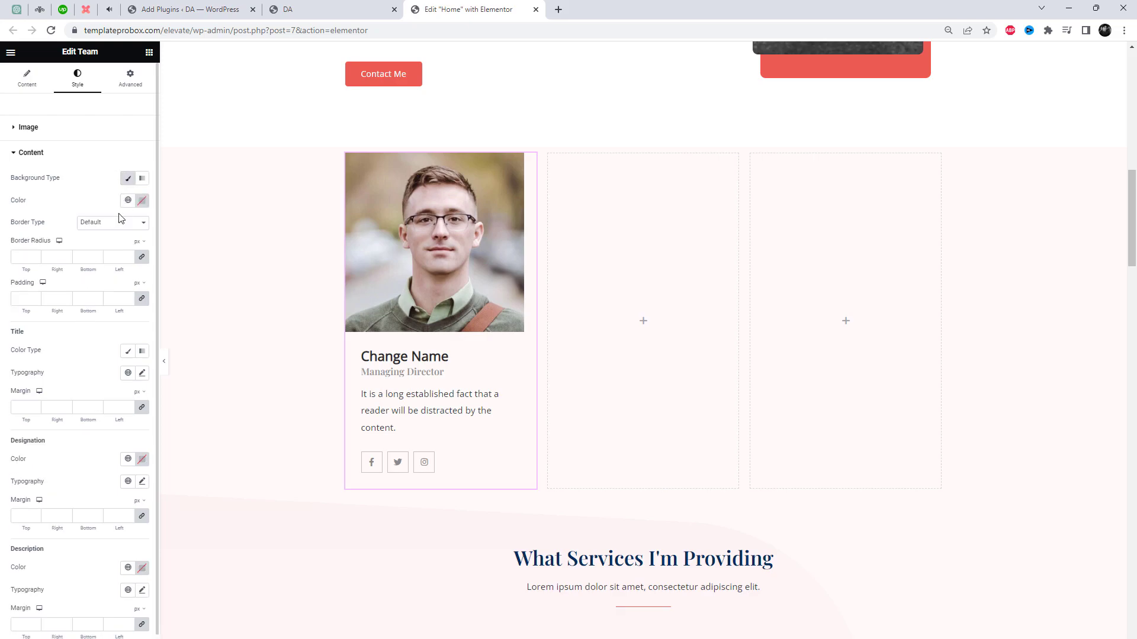
pyautogui.click(129, 205)
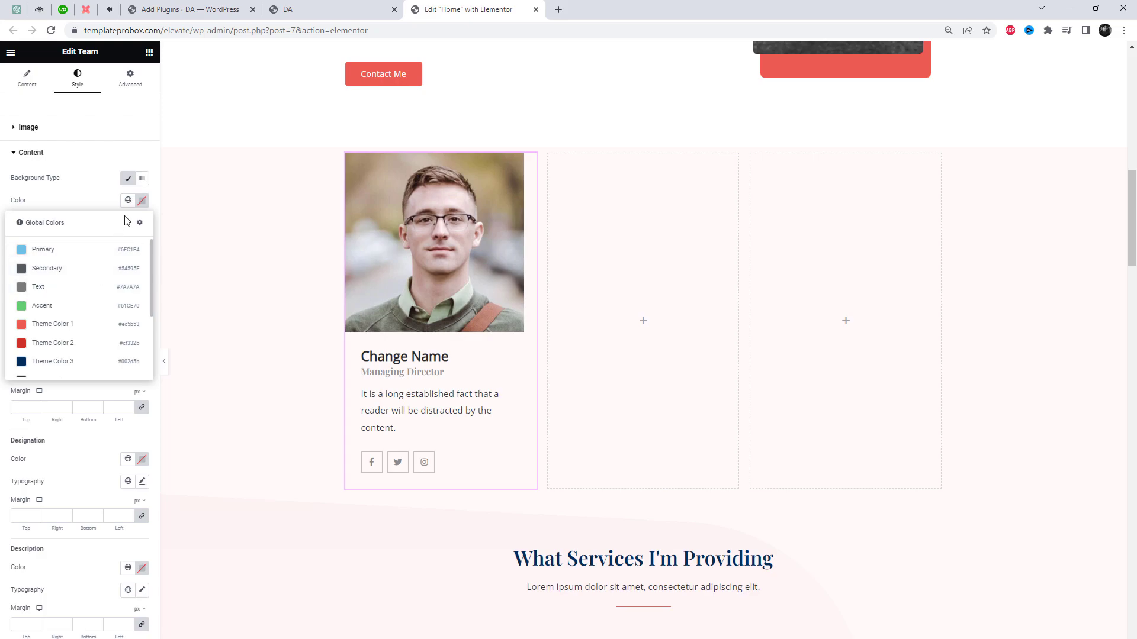
pyautogui.click(141, 201)
pyautogui.moveTo(129, 270); pyautogui.dragTo(53, 246)
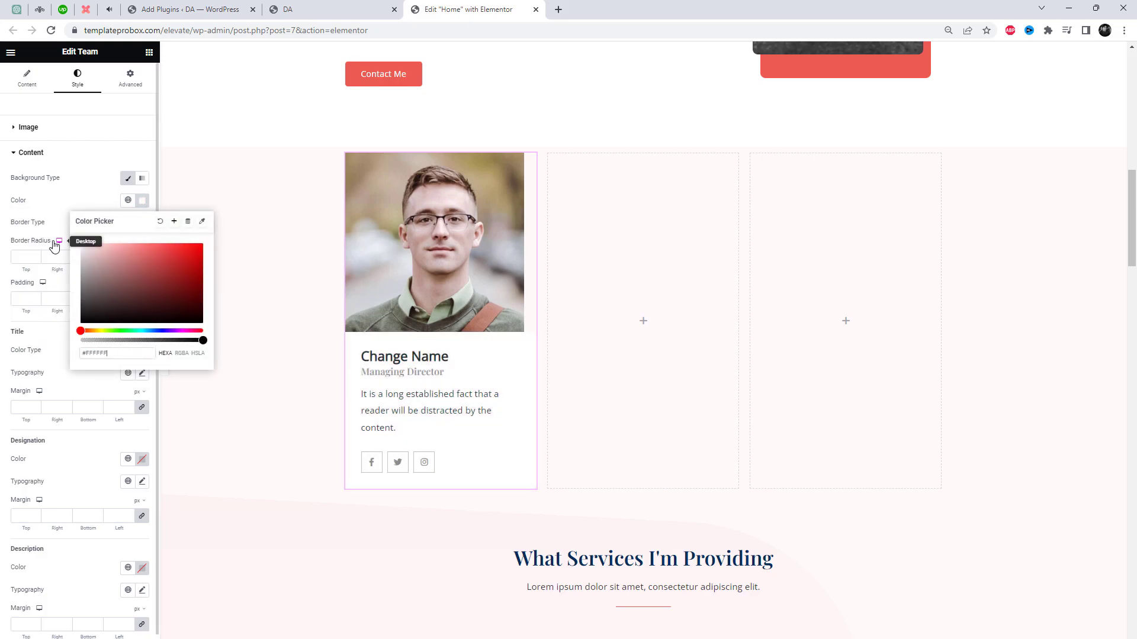
pyautogui.click(60, 212)
# Set the team card title's color type to Classic and review the remaining content style settings
pyautogui.scroll(-1, 111, 281)
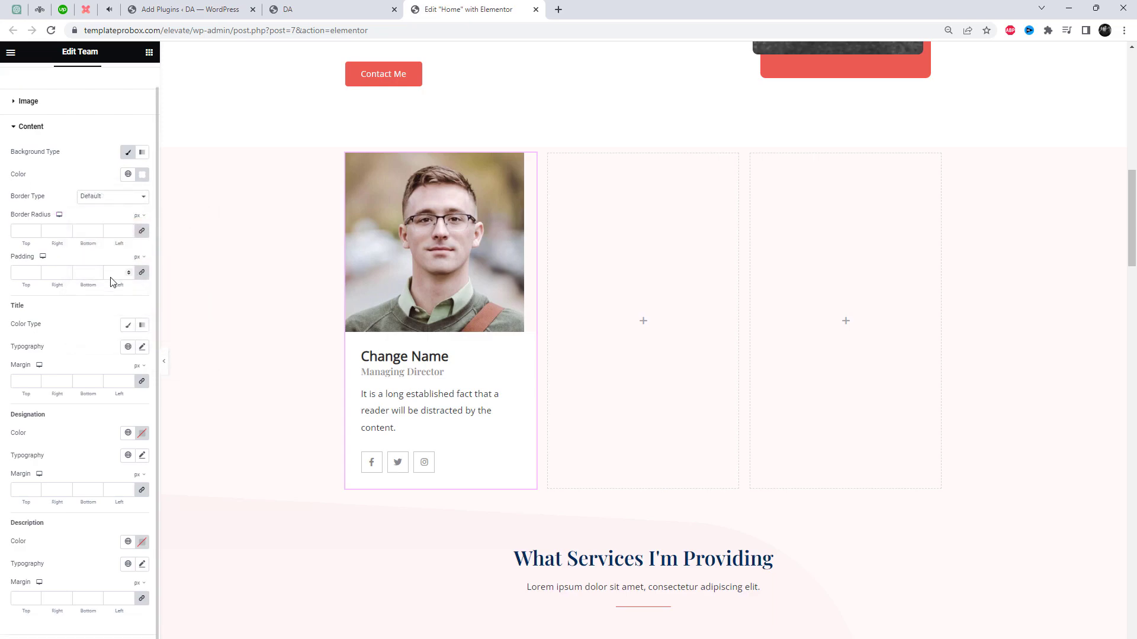
pyautogui.click(129, 326)
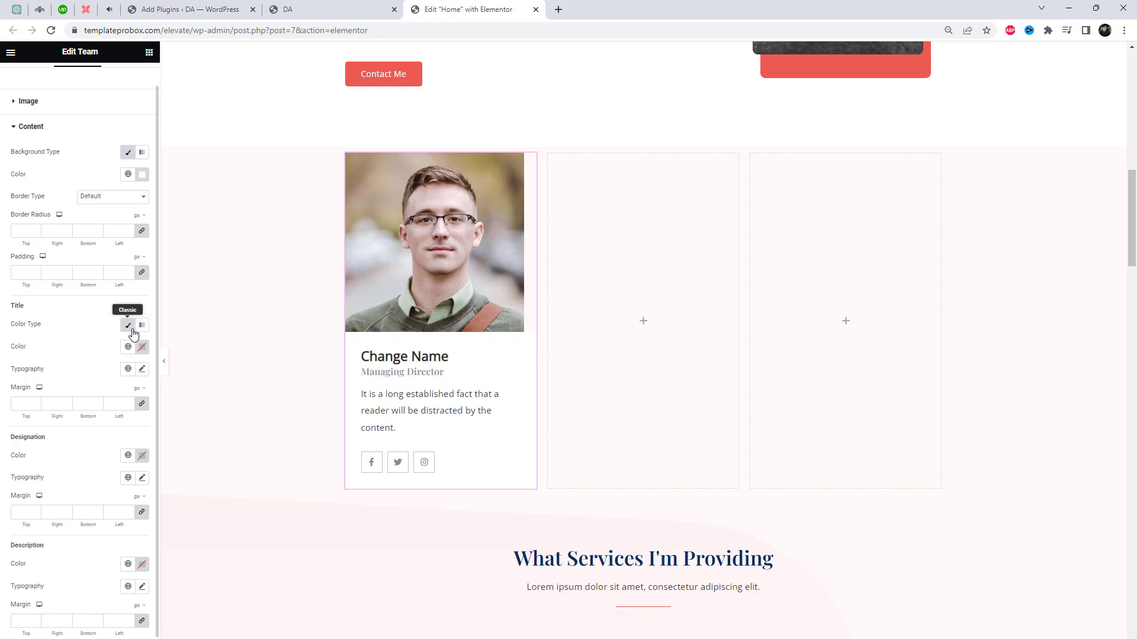
pyautogui.scroll(-1, 127, 357)
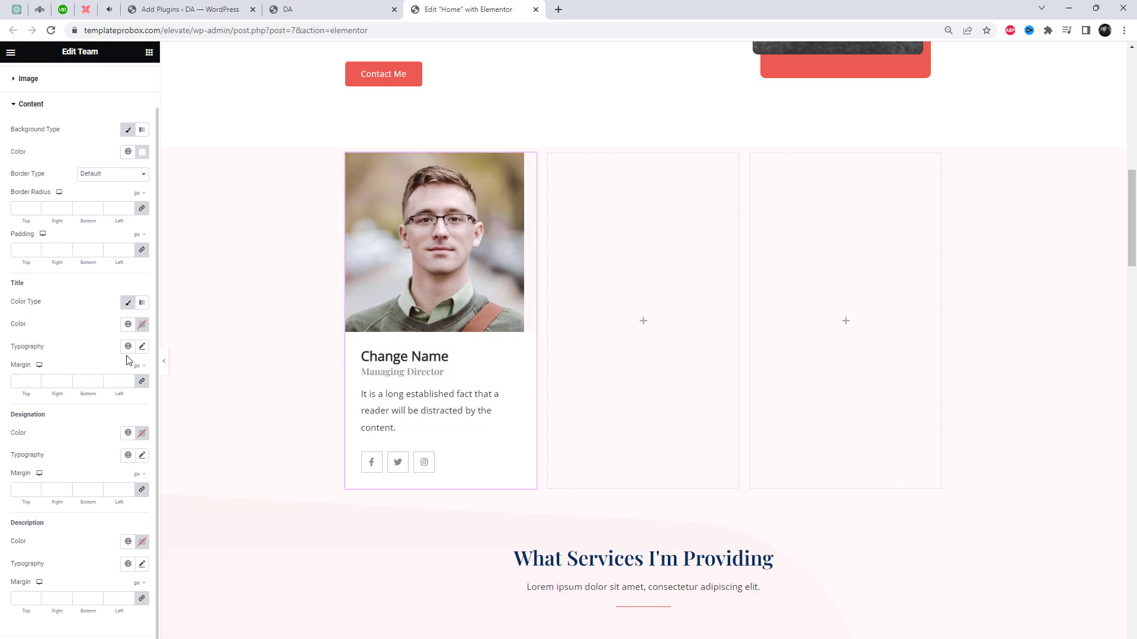
pyautogui.scroll(2, 127, 429)
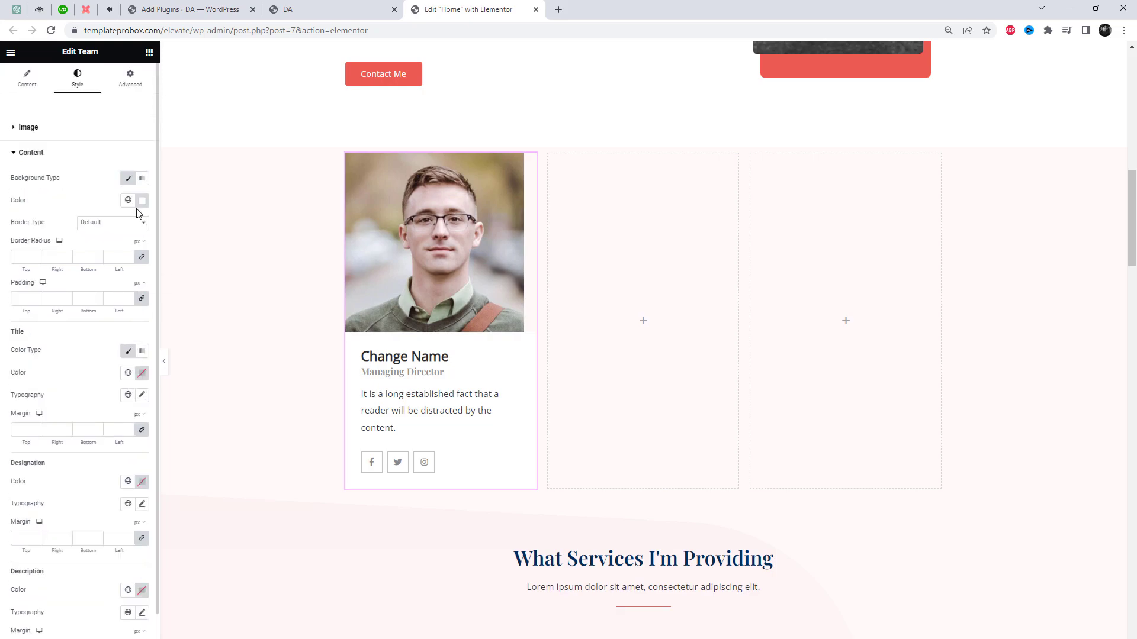
pyautogui.scroll(-2, 102, 325)
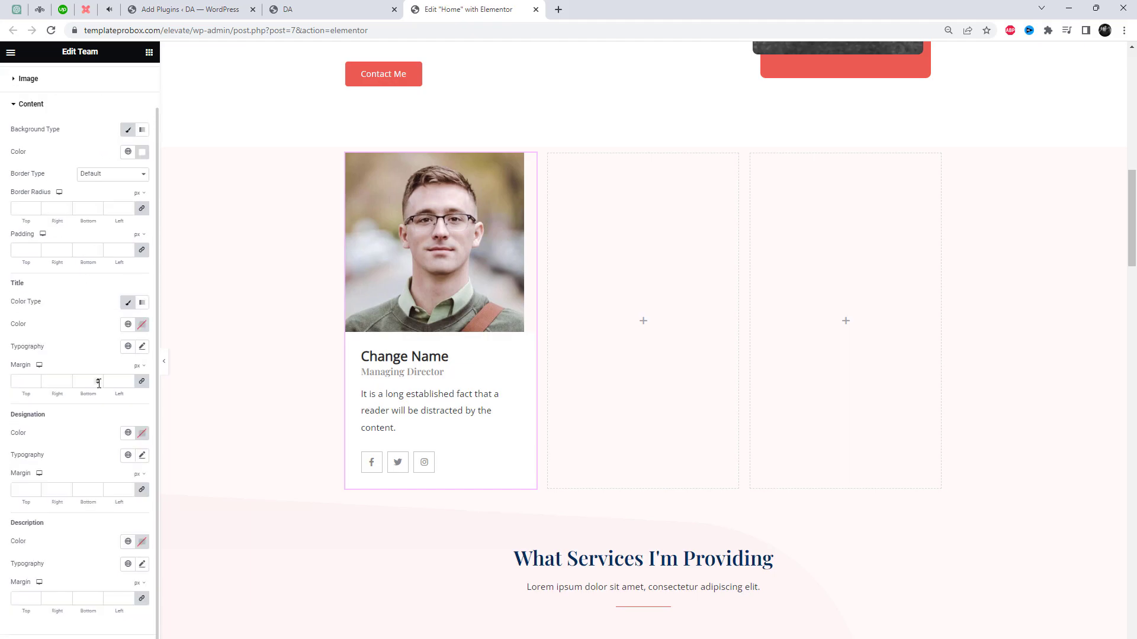
pyautogui.scroll(2, 89, 331)
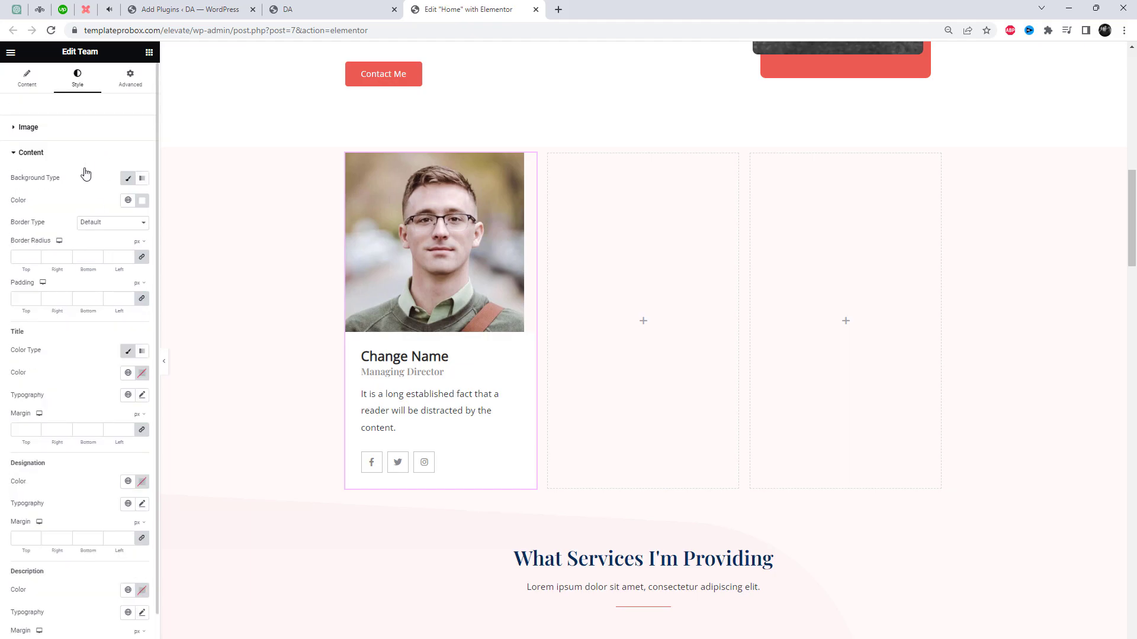
# Set the team card title's font family to ABeeZee
pyautogui.click(141, 395)
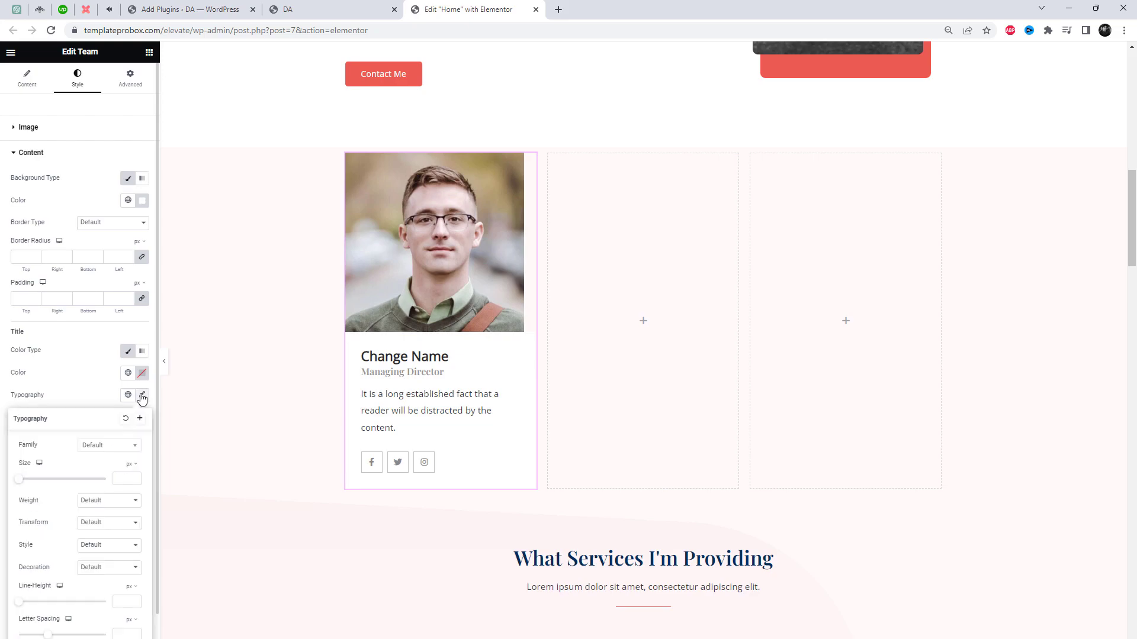
pyautogui.click(107, 446)
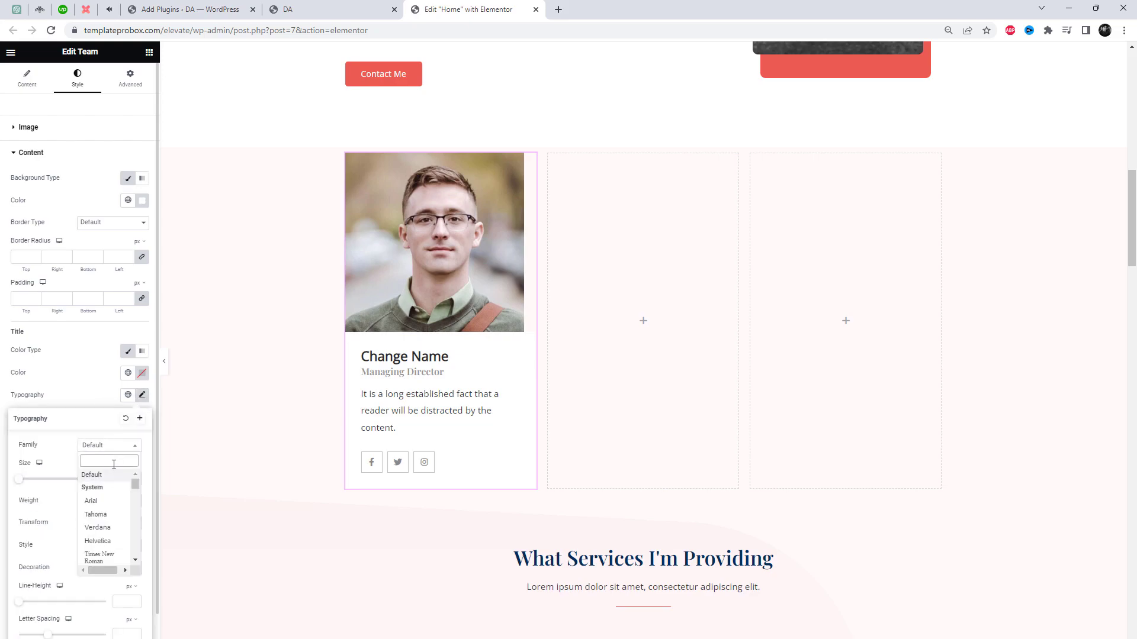
pyautogui.scroll(-2, 113, 512)
pyautogui.click(110, 516)
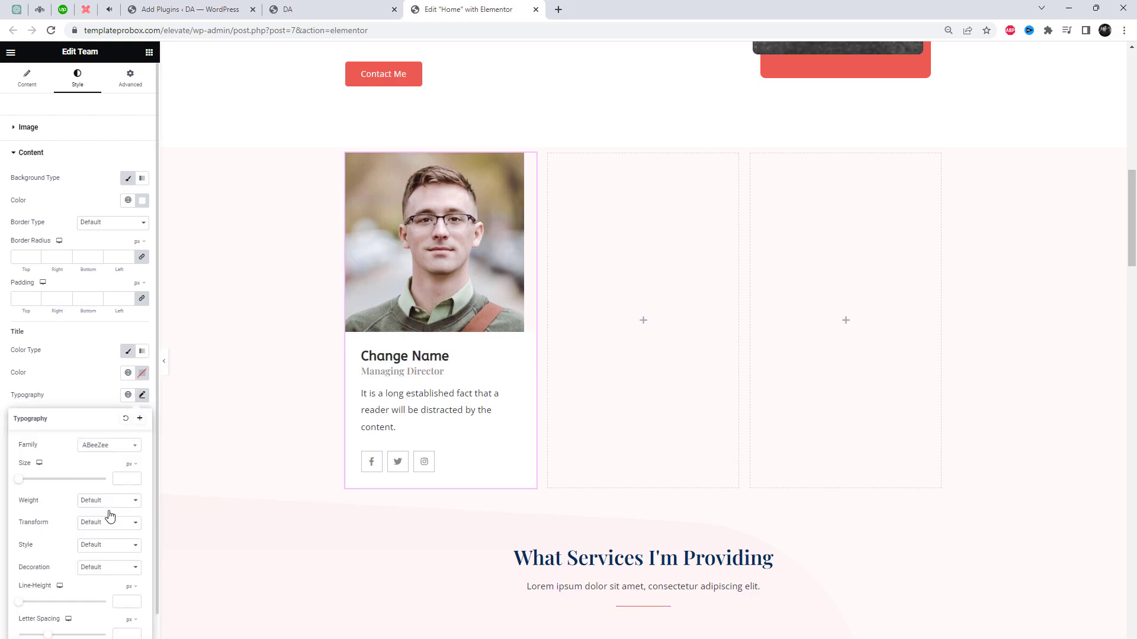
pyautogui.click(142, 395)
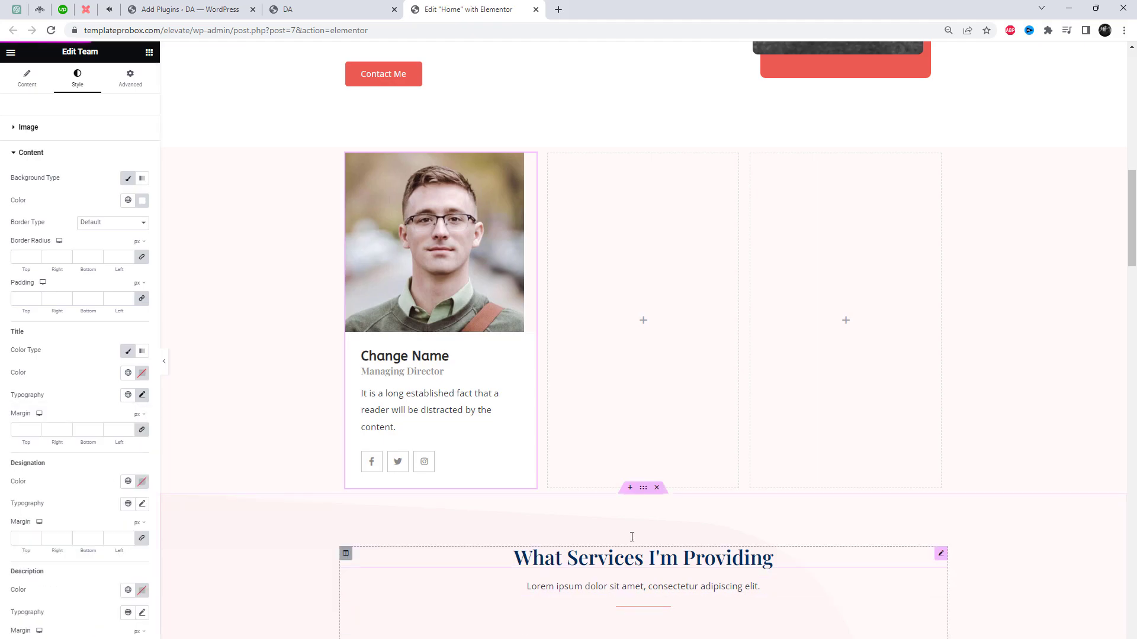
# Duplicate the team card twice, placing the copies in the section's second and third columns
pyautogui.rightClick(480, 275)
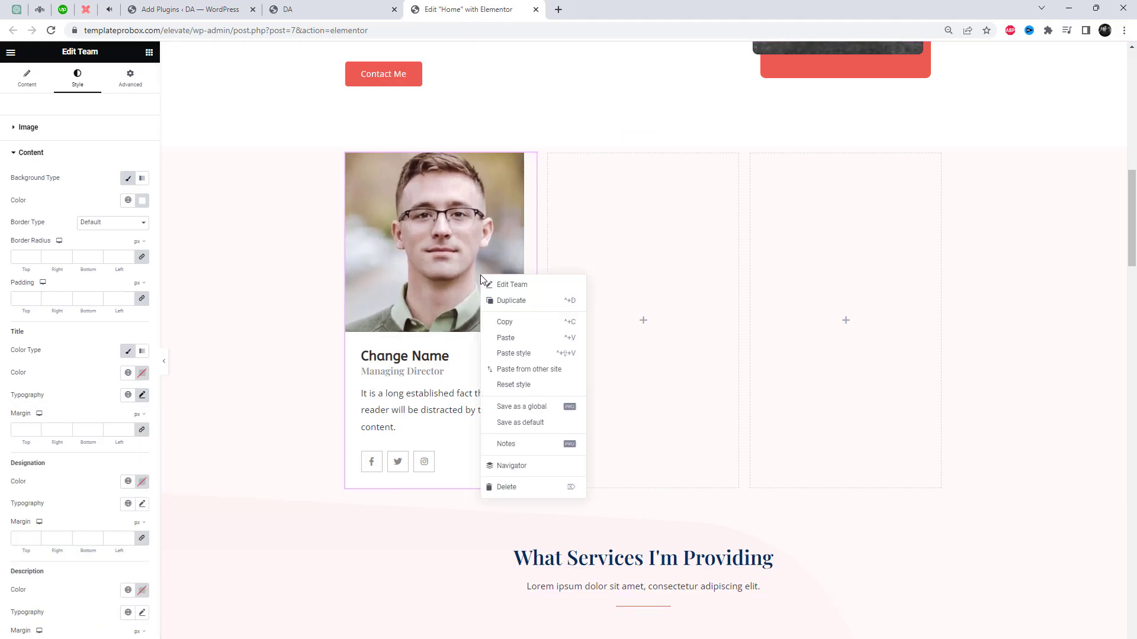
pyautogui.click(505, 304)
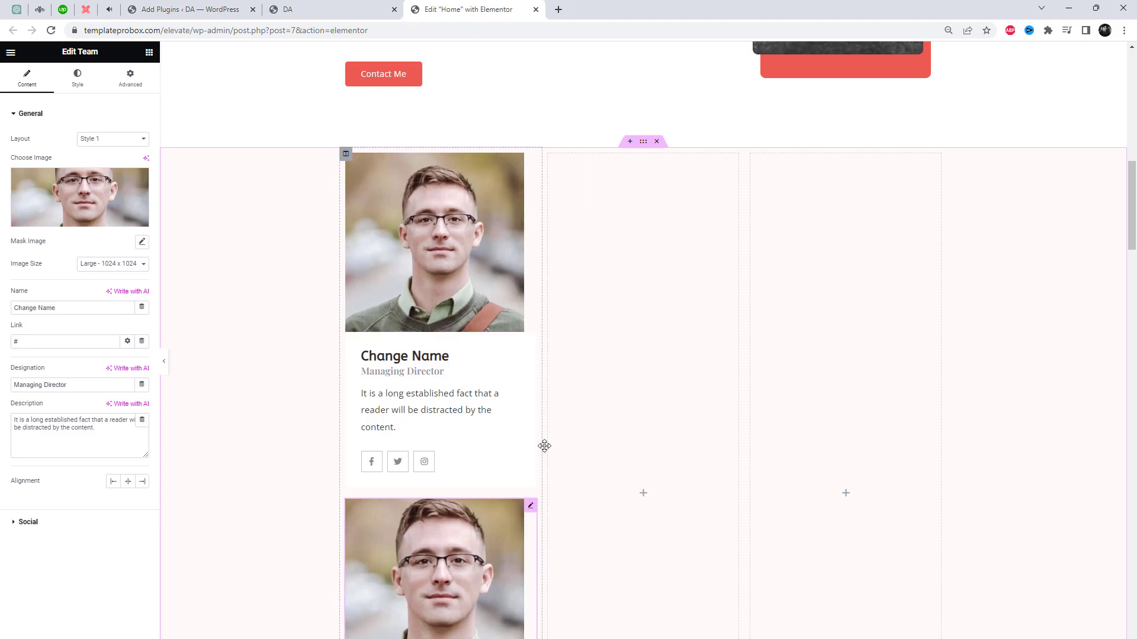
pyautogui.moveTo(438, 563); pyautogui.dragTo(626, 278)
pyautogui.rightClick(640, 278)
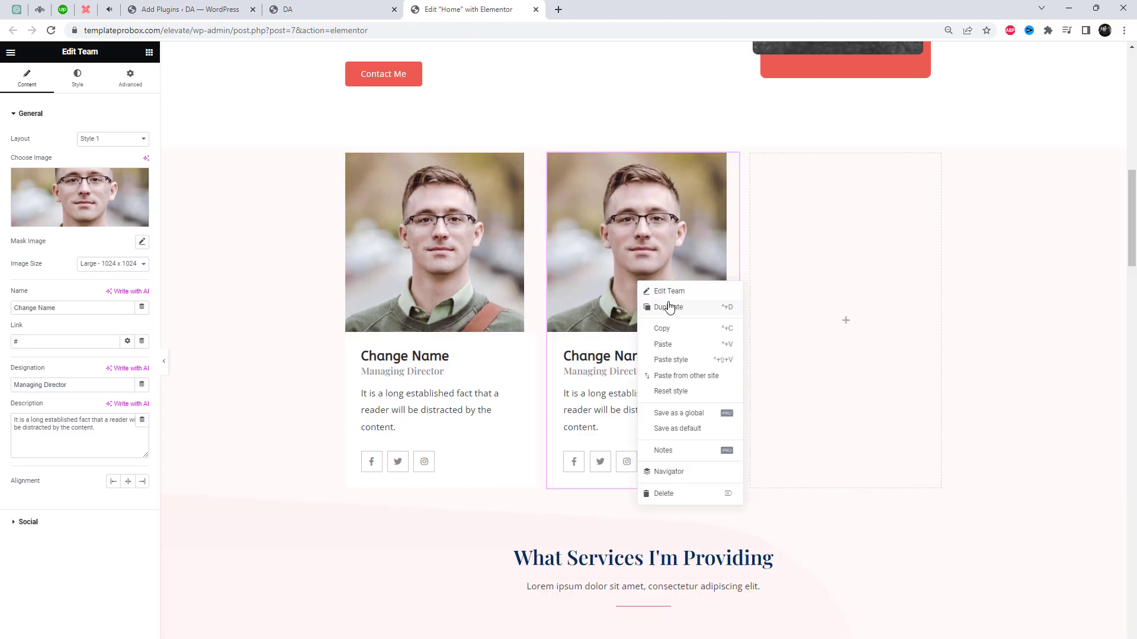
pyautogui.click(666, 306)
pyautogui.moveTo(647, 533); pyautogui.dragTo(844, 287)
# Duplicate the whole three-card team section to add a second row of team cards below it
pyautogui.scroll(-3, 992, 337)
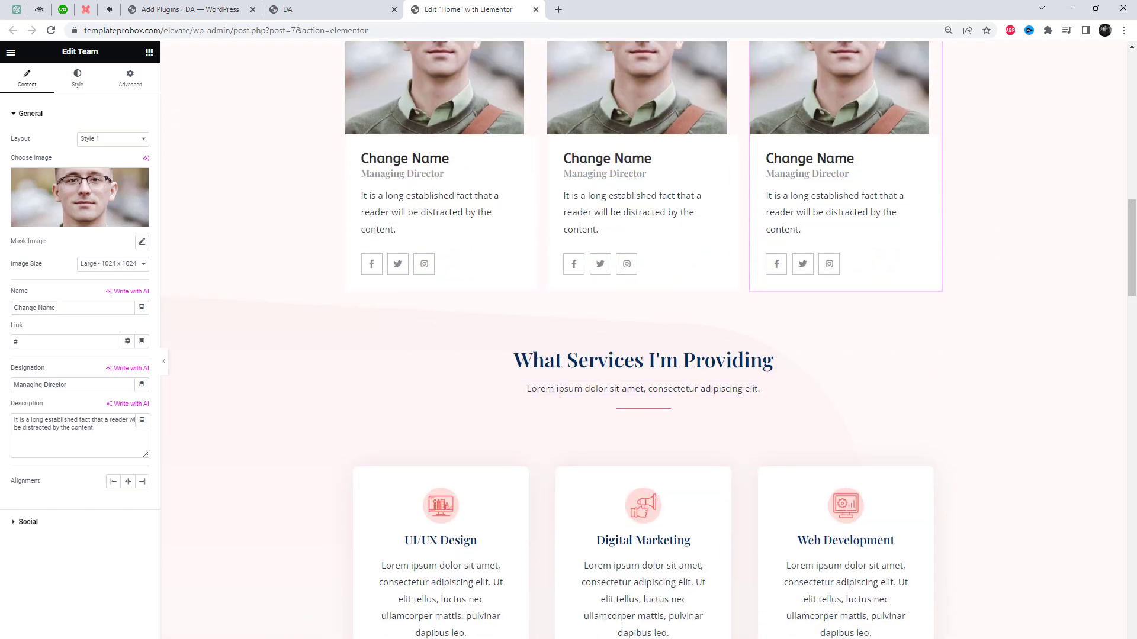
pyautogui.scroll(3, 790, 500)
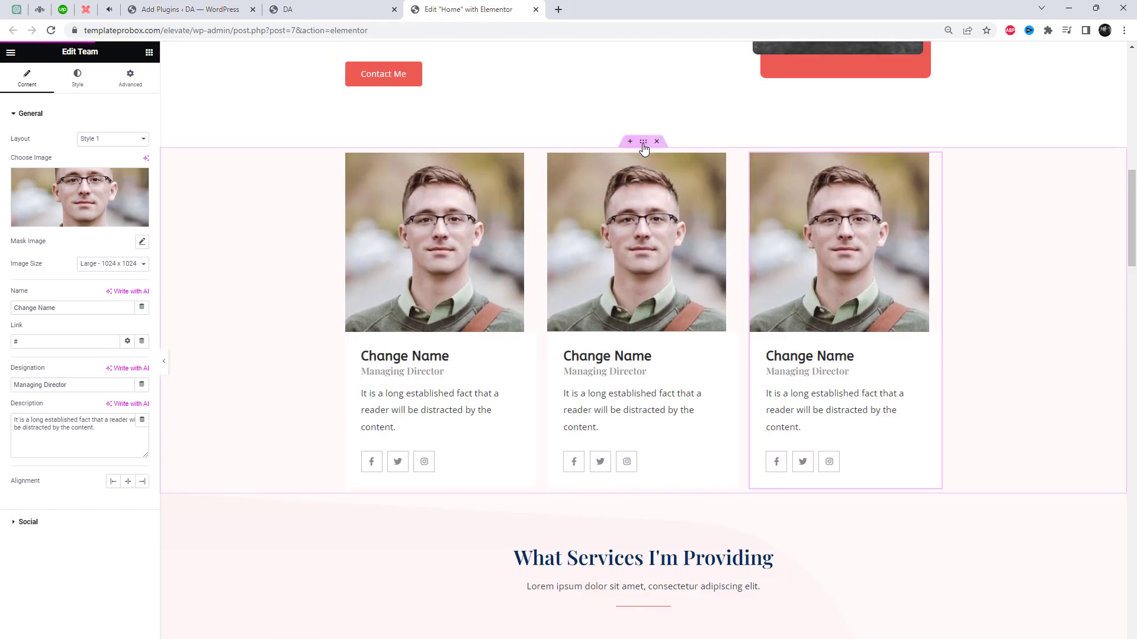
pyautogui.rightClick(648, 148)
pyautogui.click(675, 167)
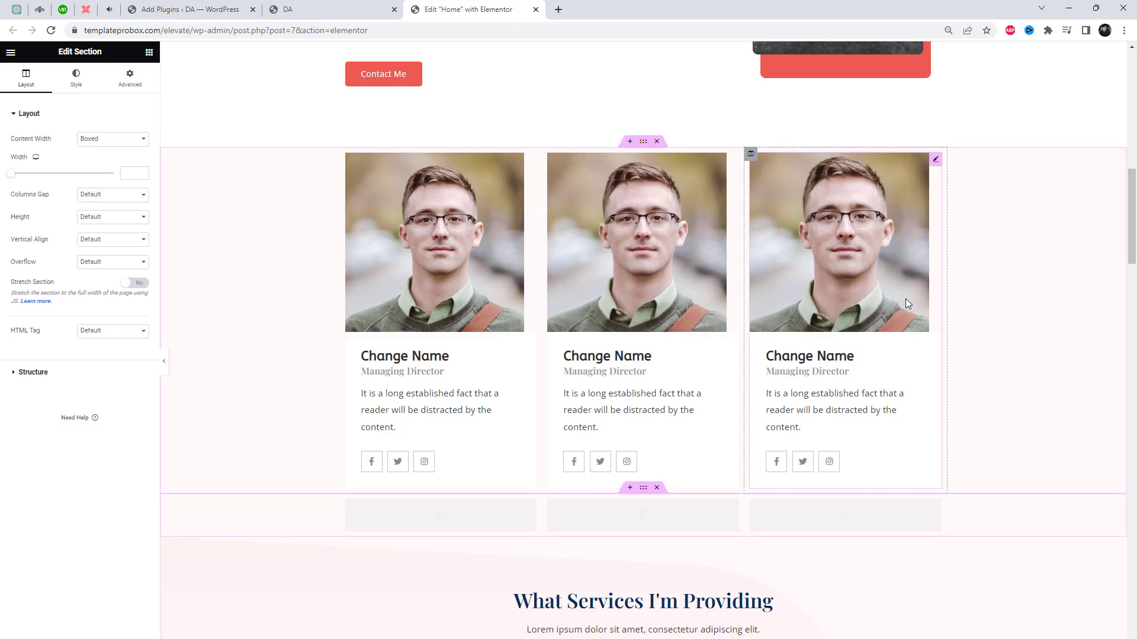
pyautogui.scroll(-3, 973, 348)
pyautogui.scroll(-2, 973, 348)
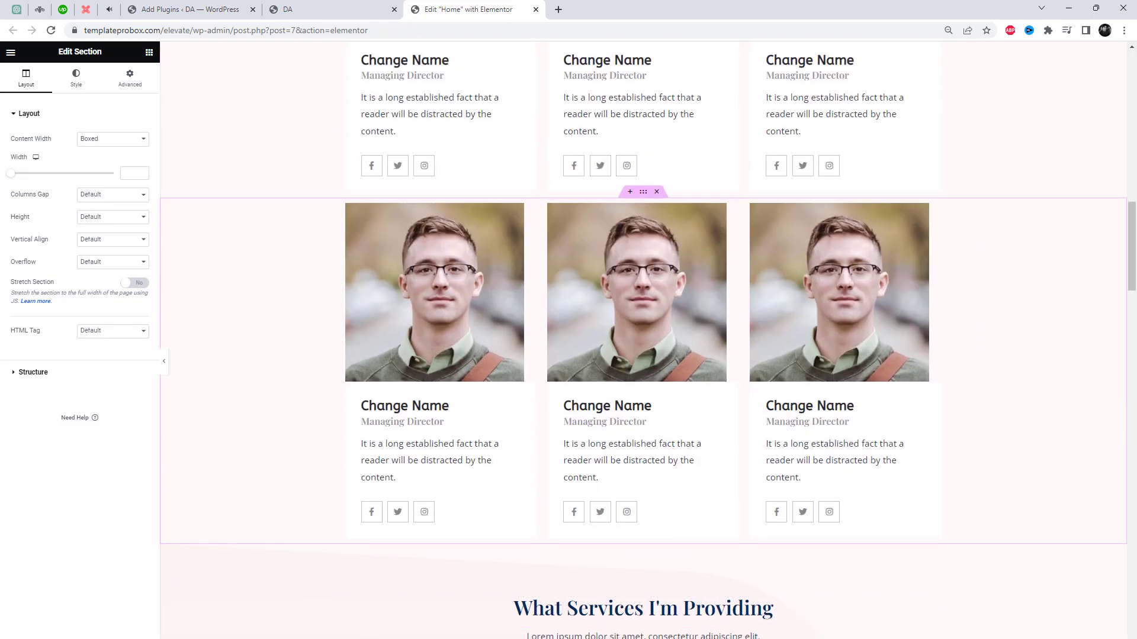
# Reload the live DA home page and examine both rows of team cards
pyautogui.click(316, 8)
pyautogui.rightClick(757, 189)
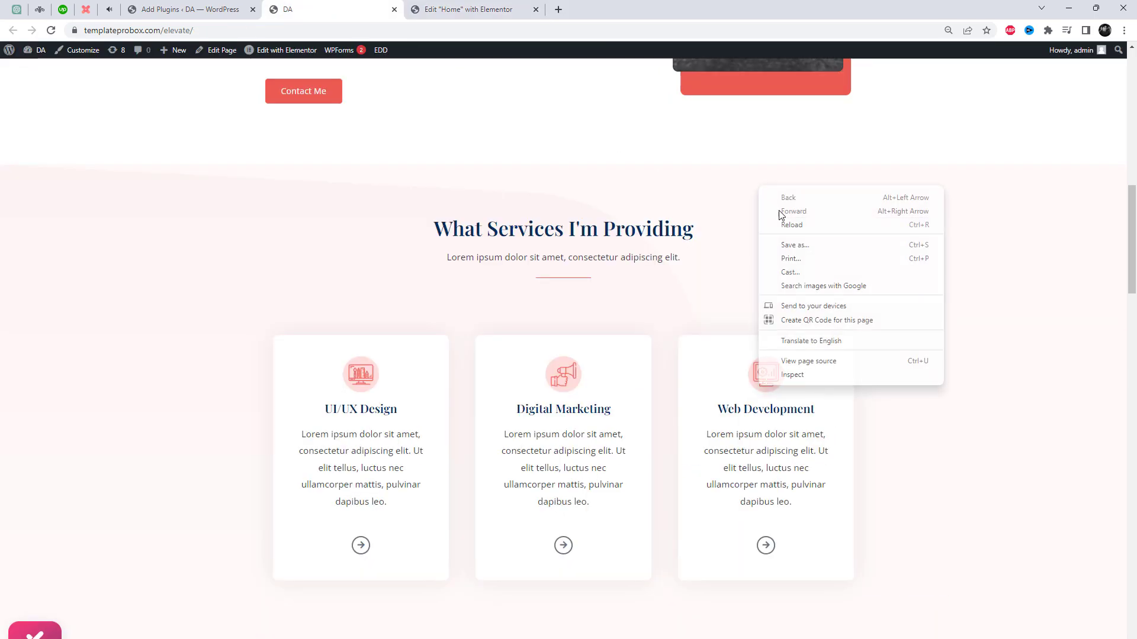
pyautogui.click(787, 225)
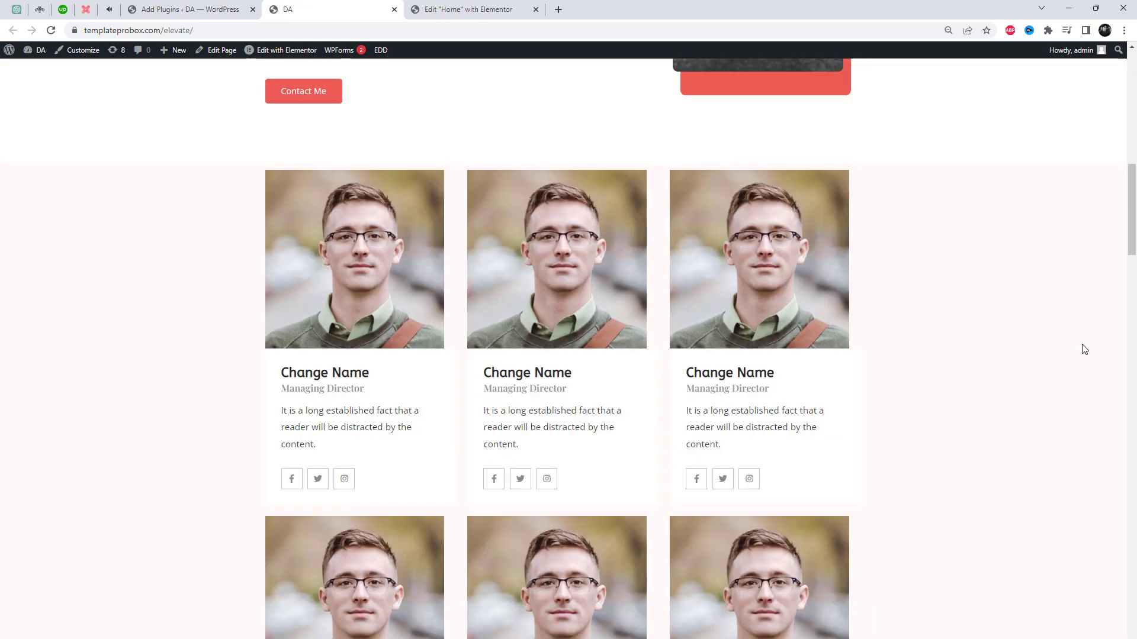
pyautogui.scroll(-4, 1085, 349)
pyautogui.scroll(2, 620, 209)
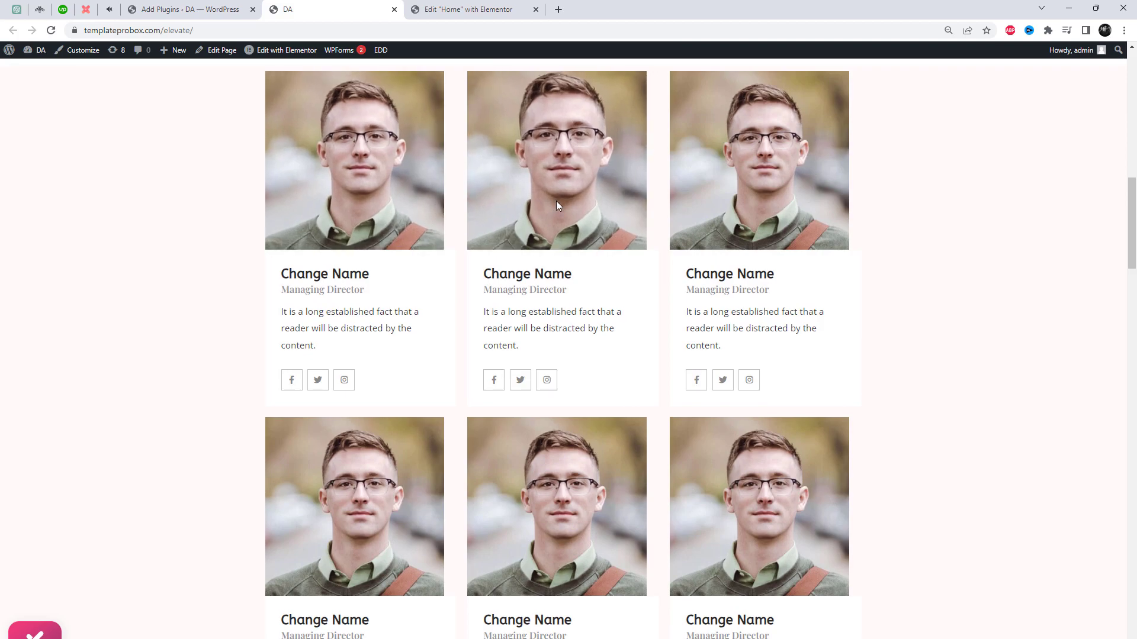
pyautogui.scroll(-2, 358, 515)
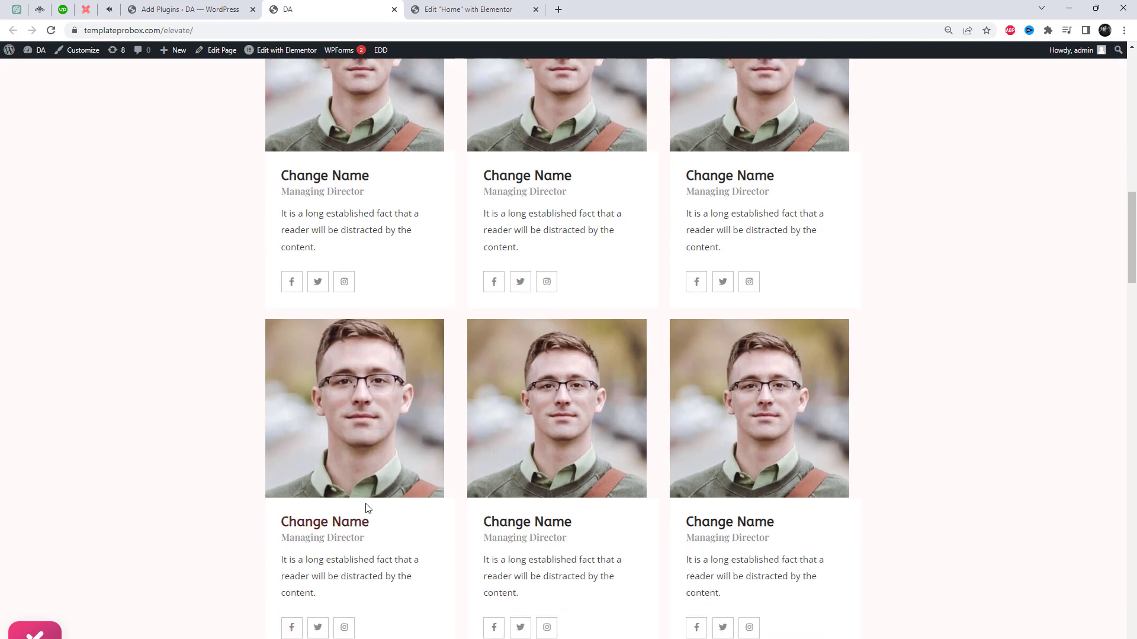
# In the Elementor editor, try layouts Style 11 and Style 12 on the second row's first team card, settling on Style 14
pyautogui.click(470, 9)
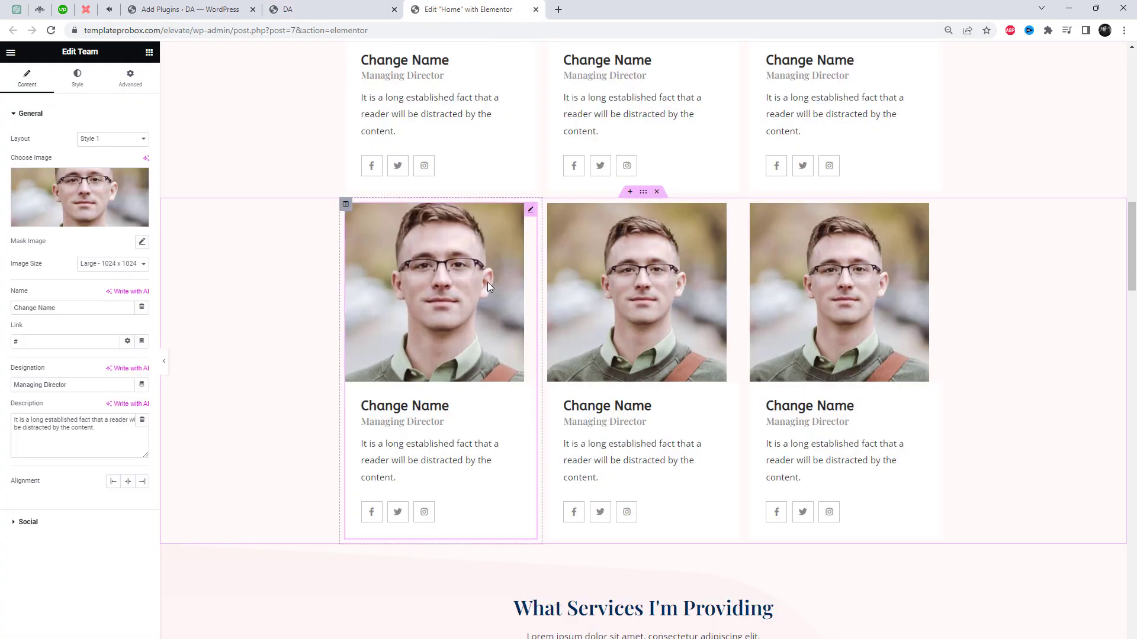
pyautogui.click(112, 139)
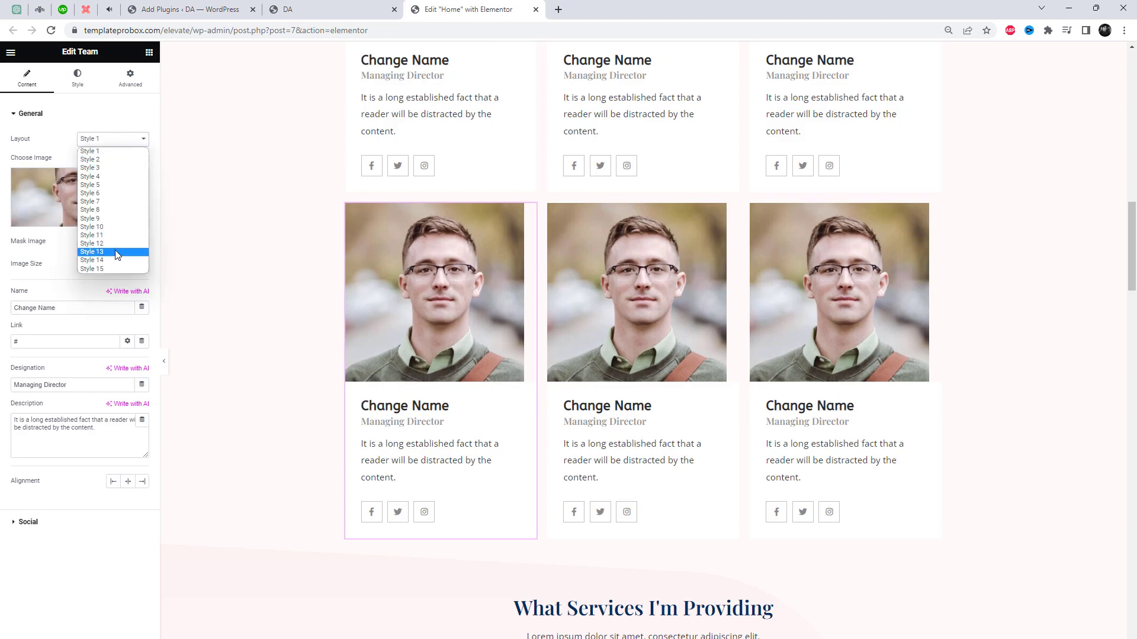
pyautogui.click(122, 236)
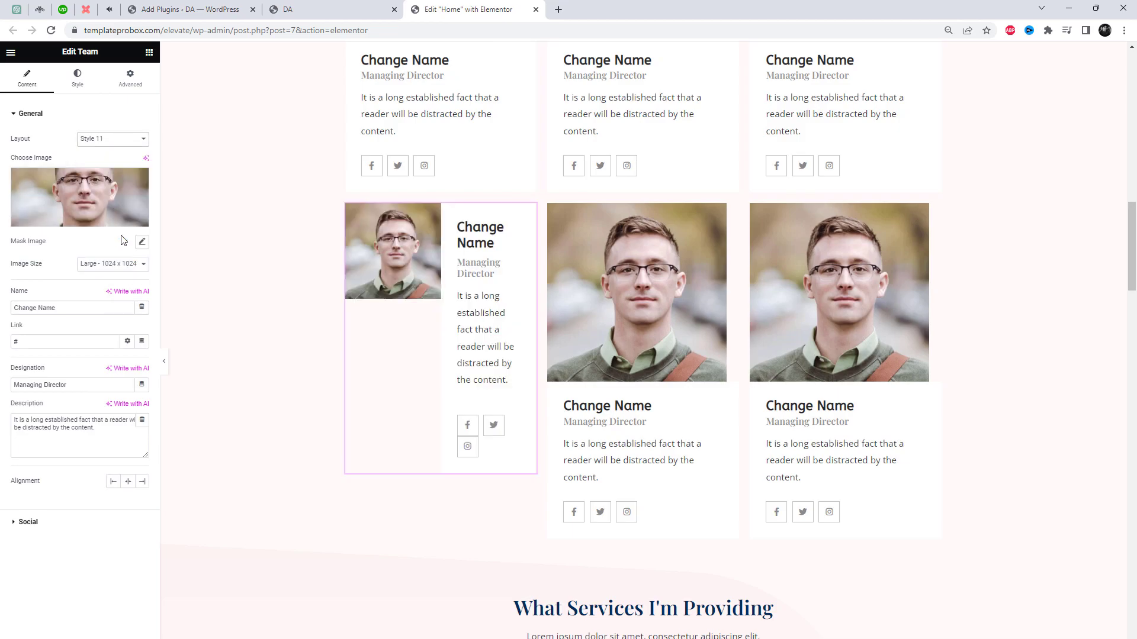
pyautogui.click(121, 140)
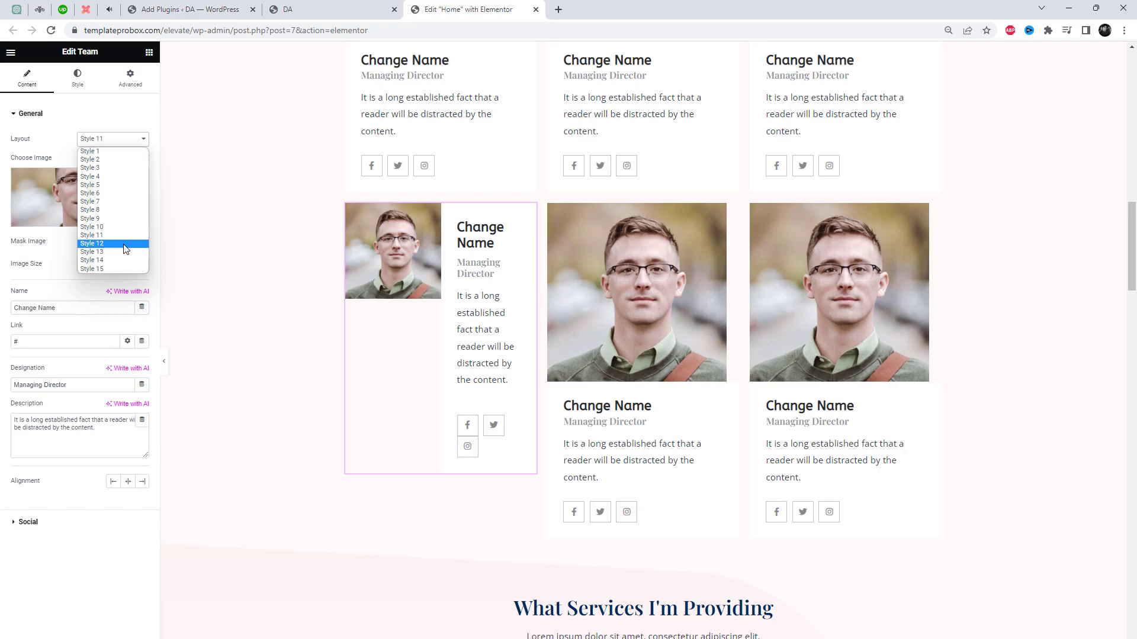
pyautogui.click(126, 245)
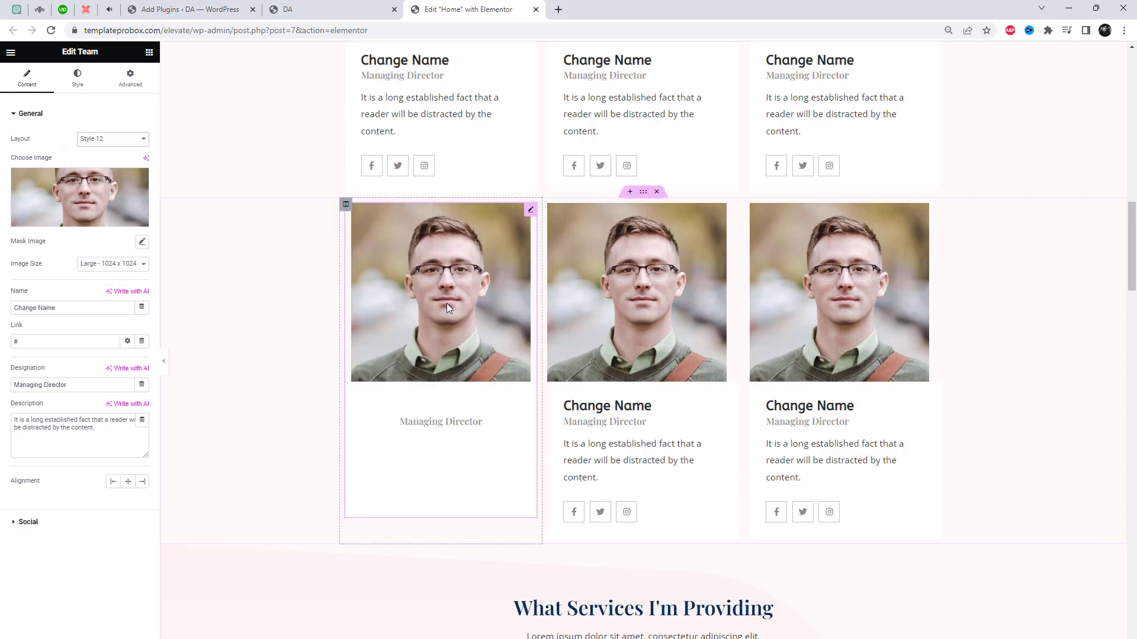
pyautogui.click(144, 140)
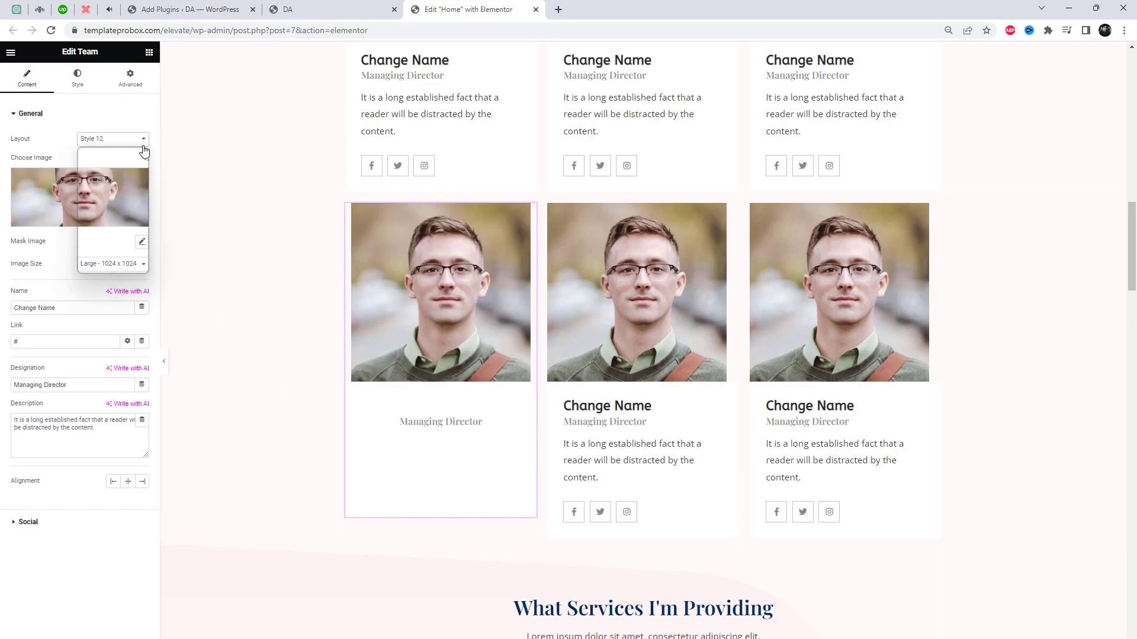
pyautogui.click(123, 260)
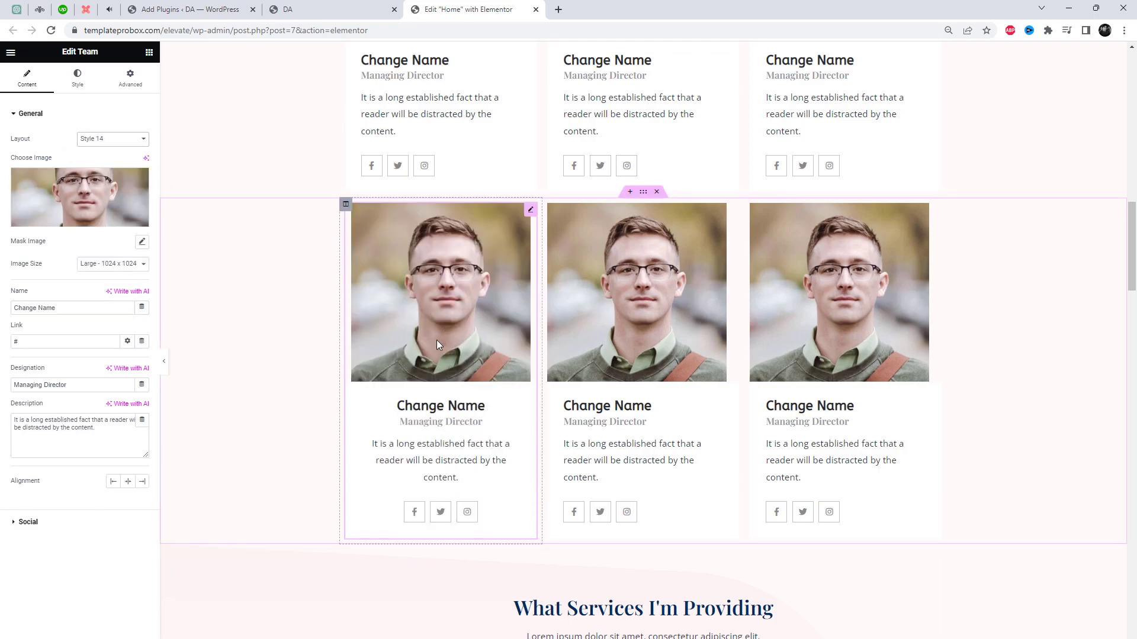
# Delete the team cards in the second row's second and third columns and duplicate the remaining Style 14 card
pyautogui.rightClick(616, 339)
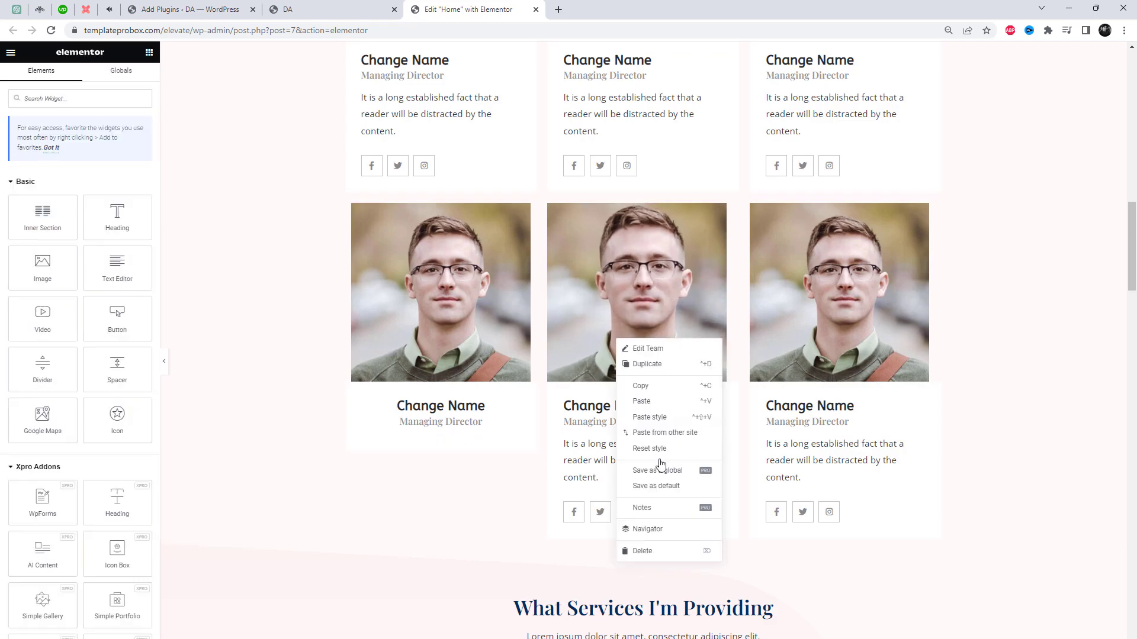
pyautogui.click(672, 552)
pyautogui.rightClick(797, 346)
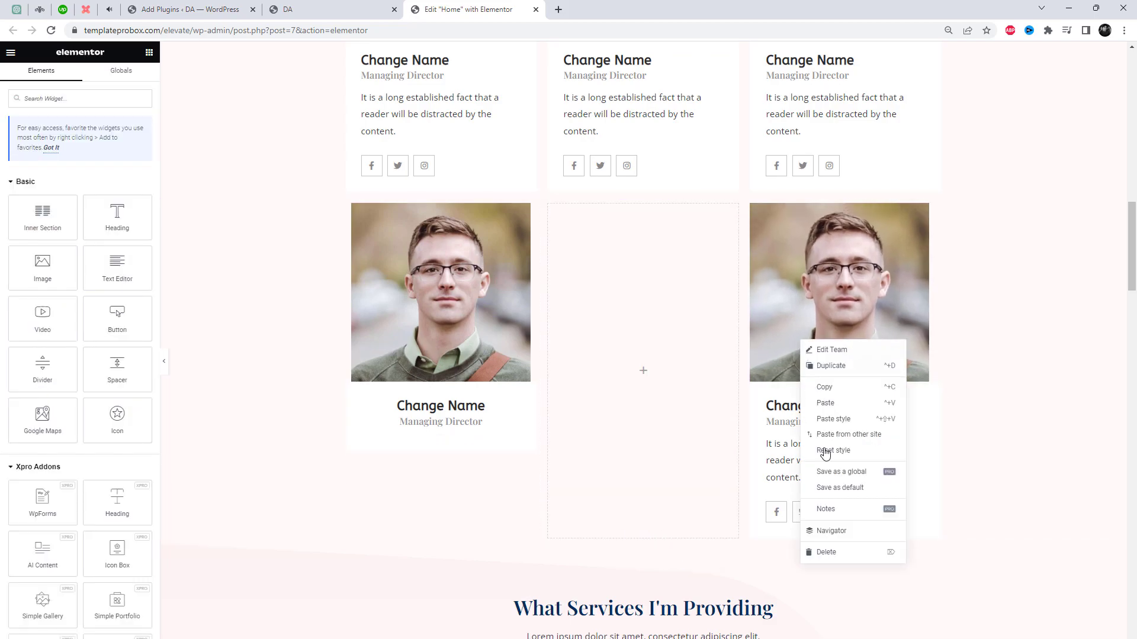
pyautogui.click(824, 552)
pyautogui.rightClick(453, 337)
pyautogui.click(484, 361)
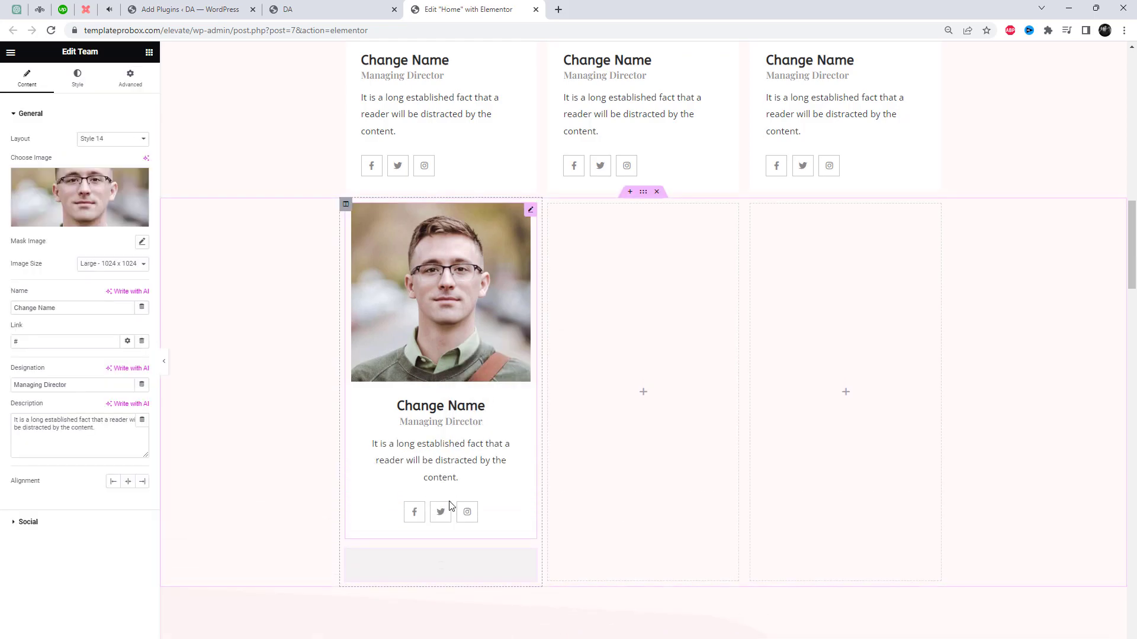
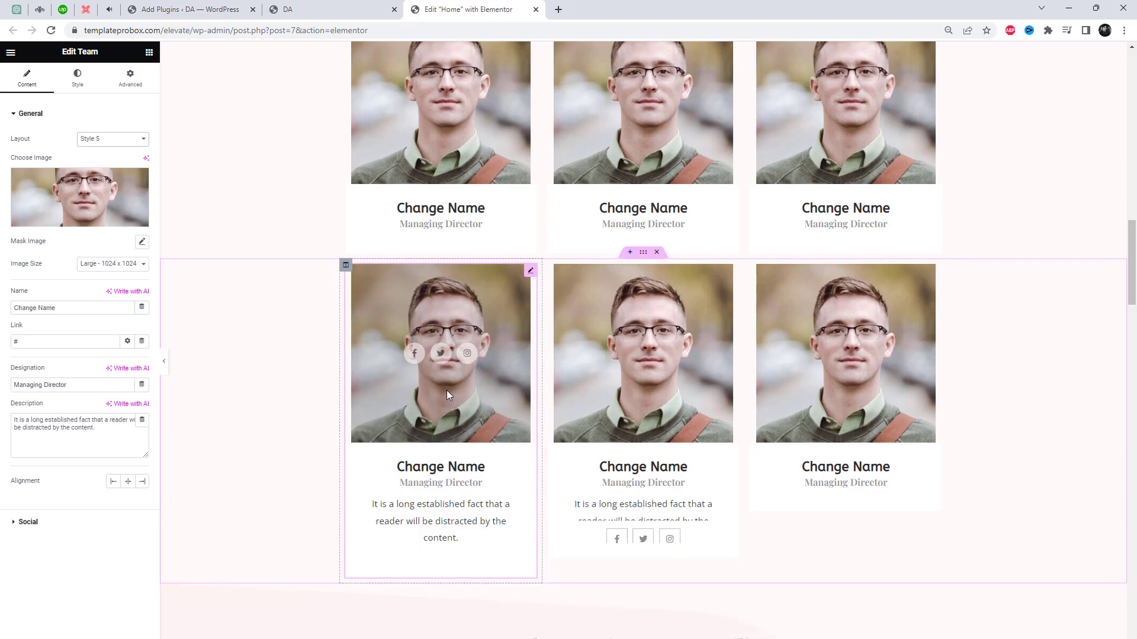
# Try layouts Style 4, Style 3 and Style 14 on the third row's middle team card, settling on Style 15
pyautogui.click(733, 272)
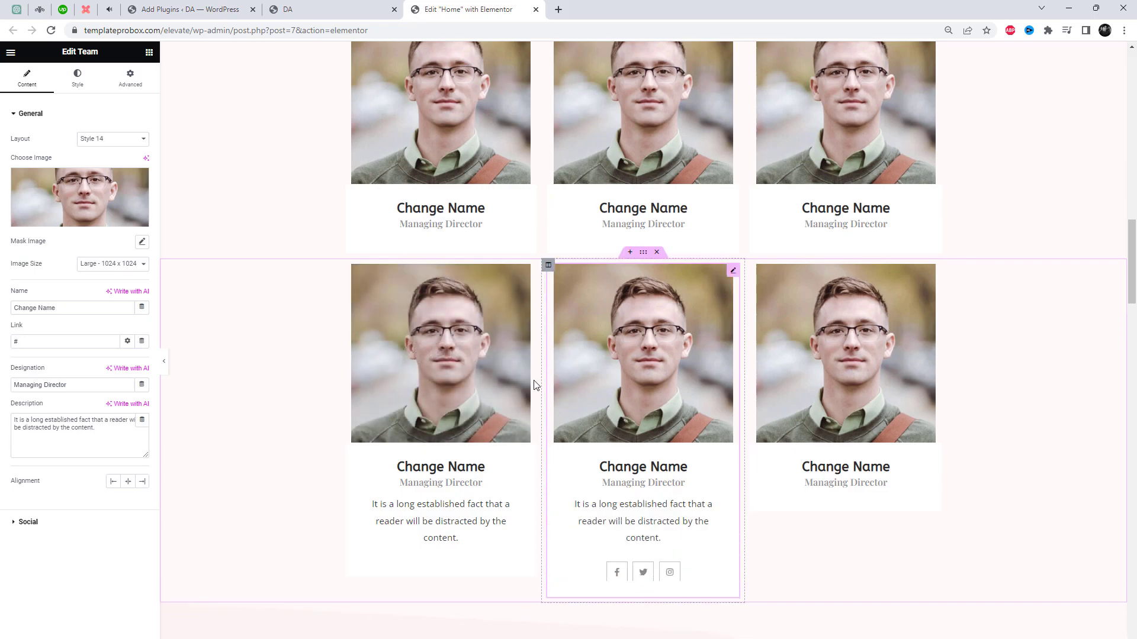
pyautogui.click(141, 140)
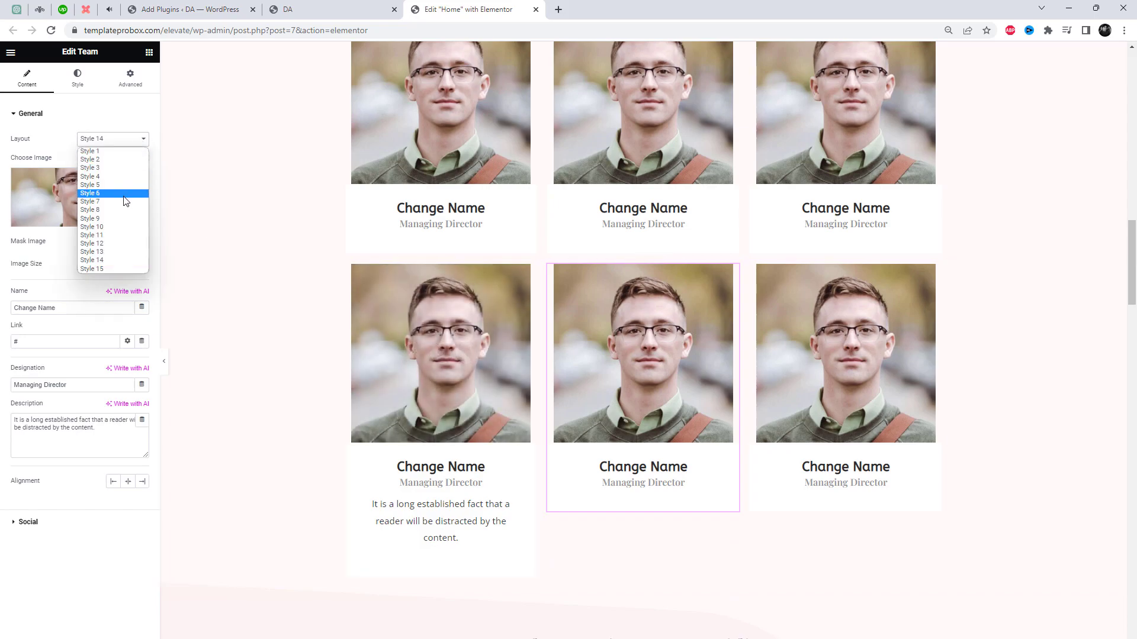
pyautogui.click(122, 177)
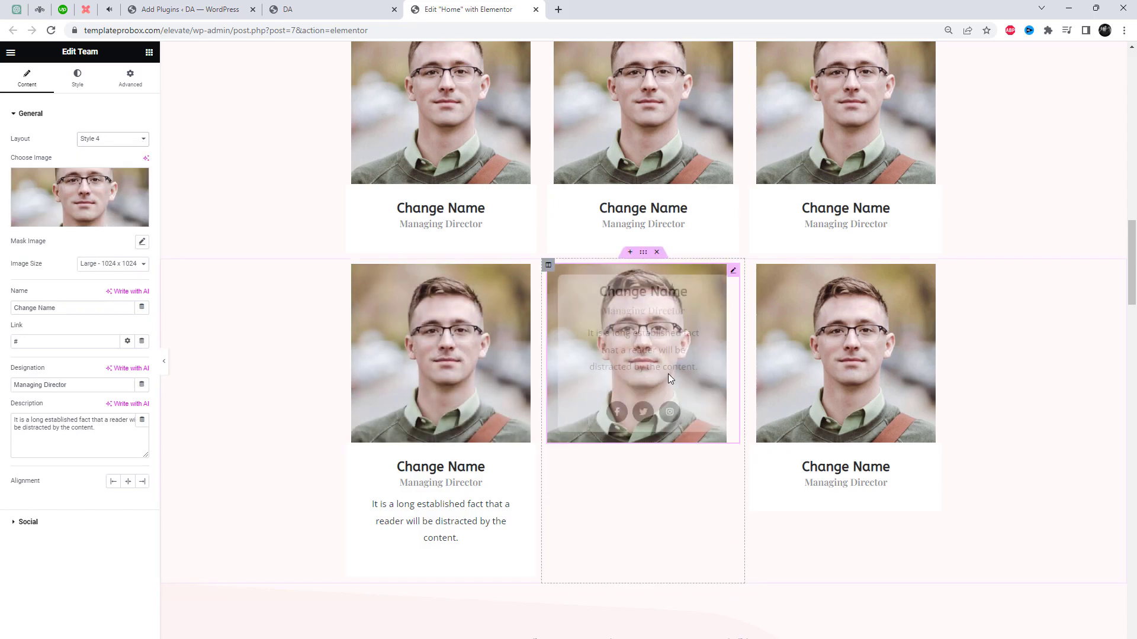
pyautogui.click(110, 139)
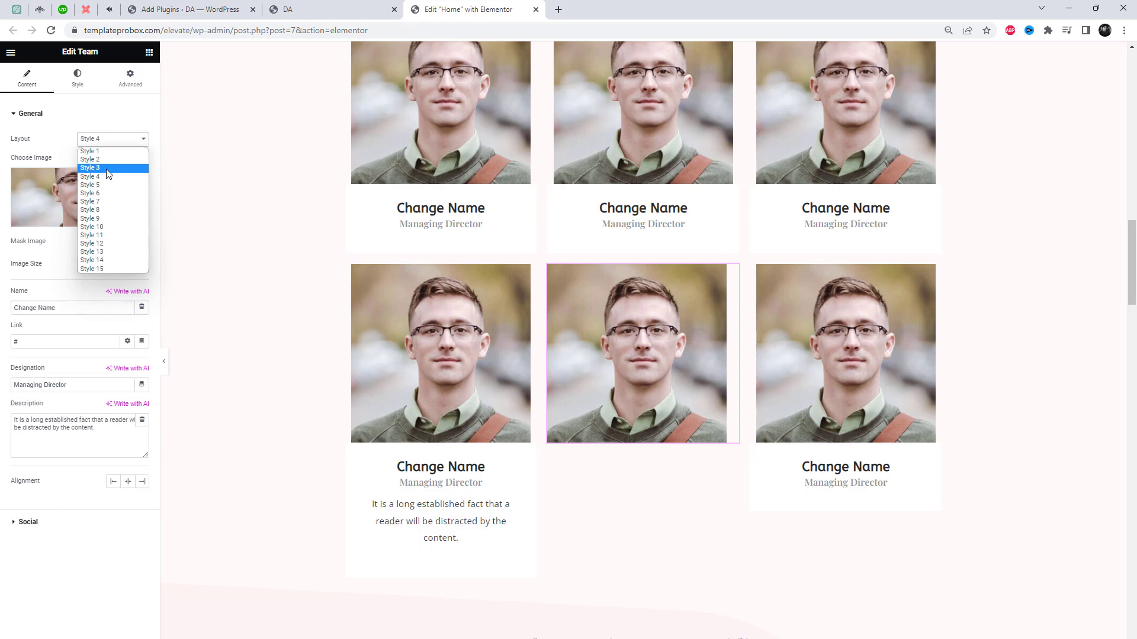
pyautogui.click(108, 170)
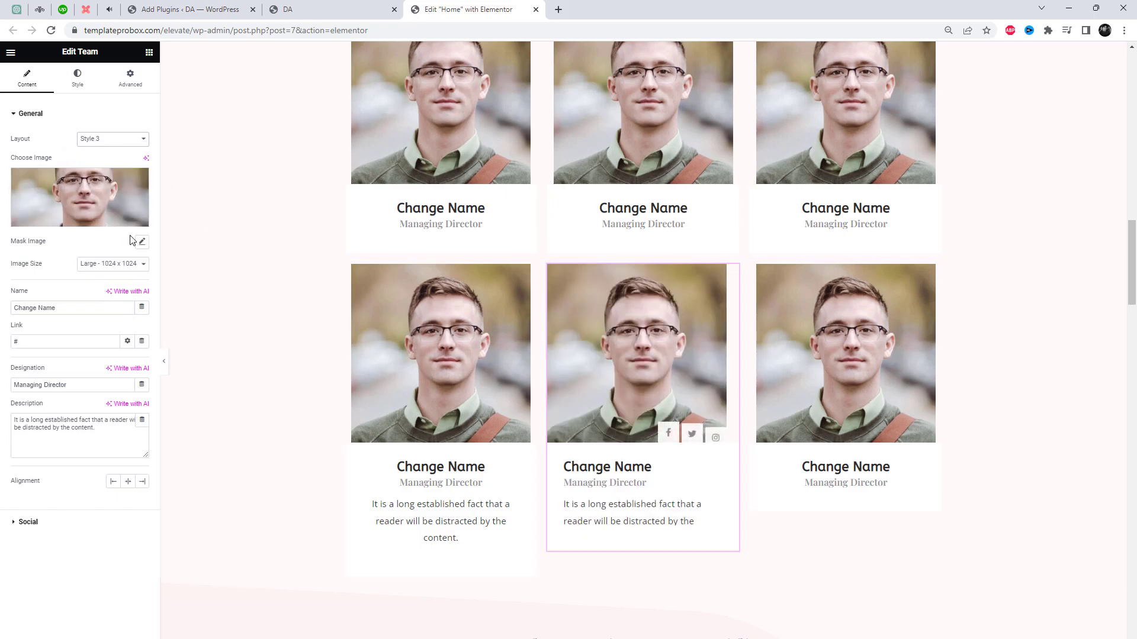
pyautogui.click(120, 140)
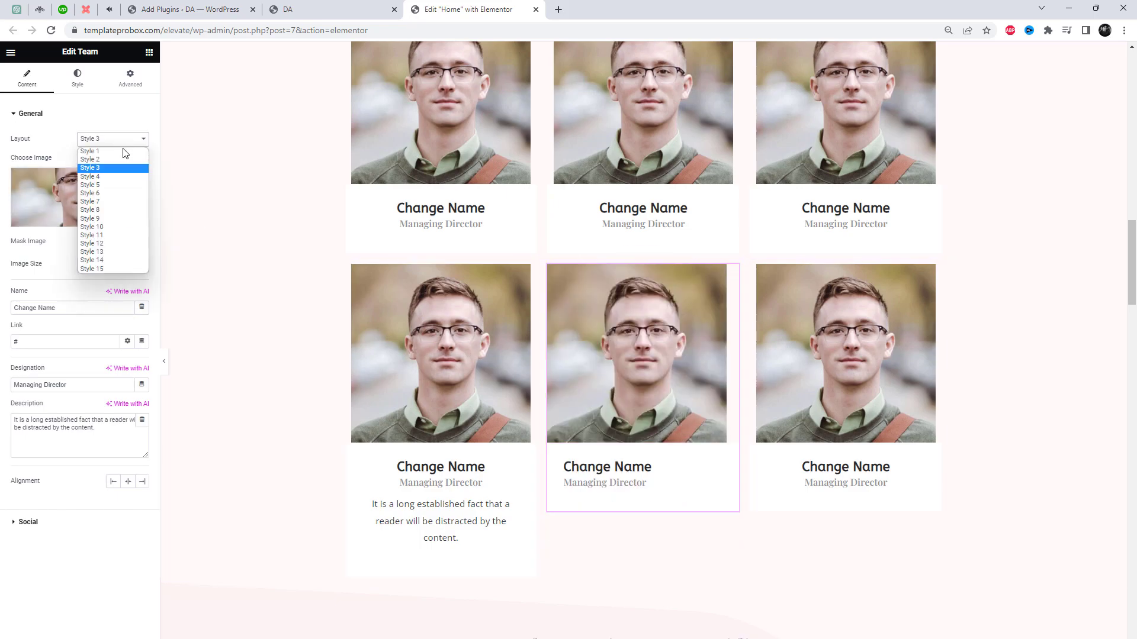
pyautogui.click(132, 260)
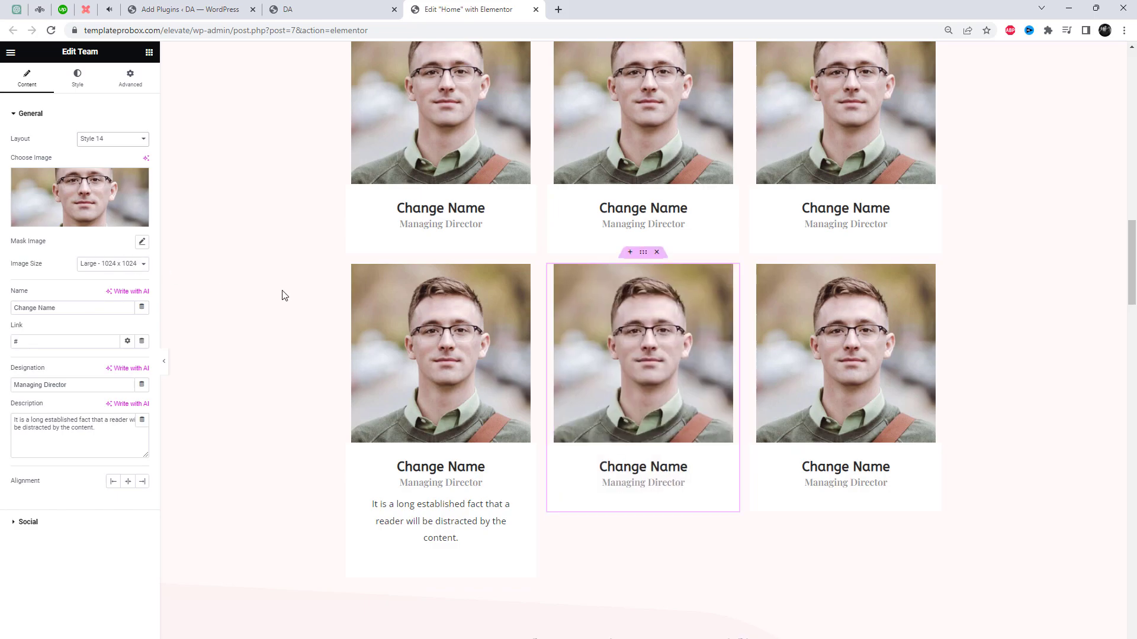
pyautogui.click(131, 141)
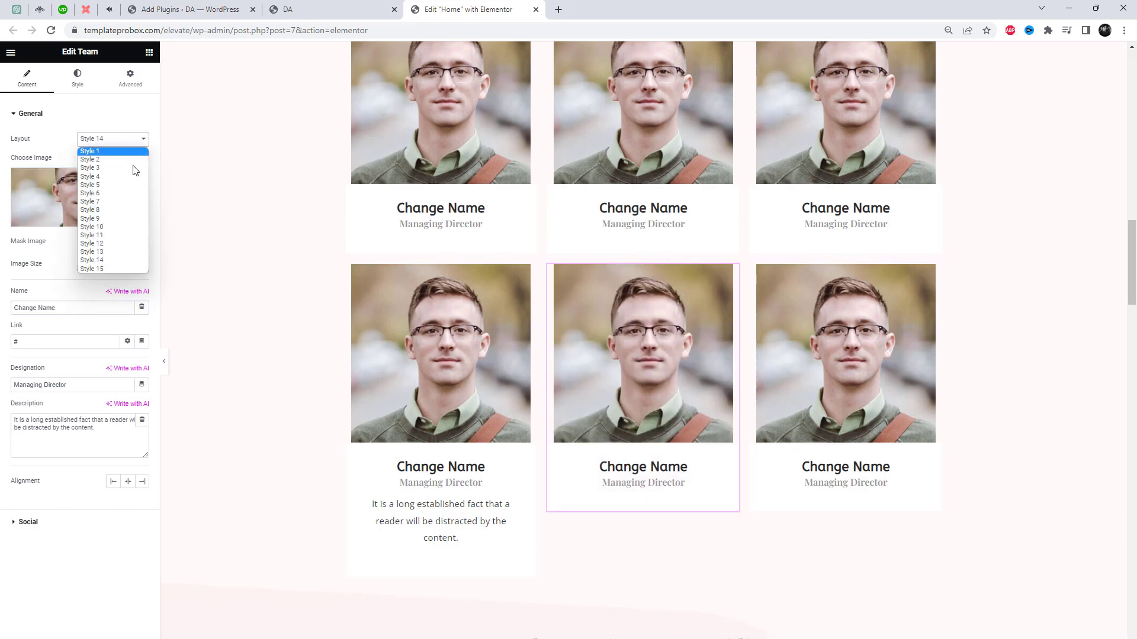
pyautogui.click(114, 268)
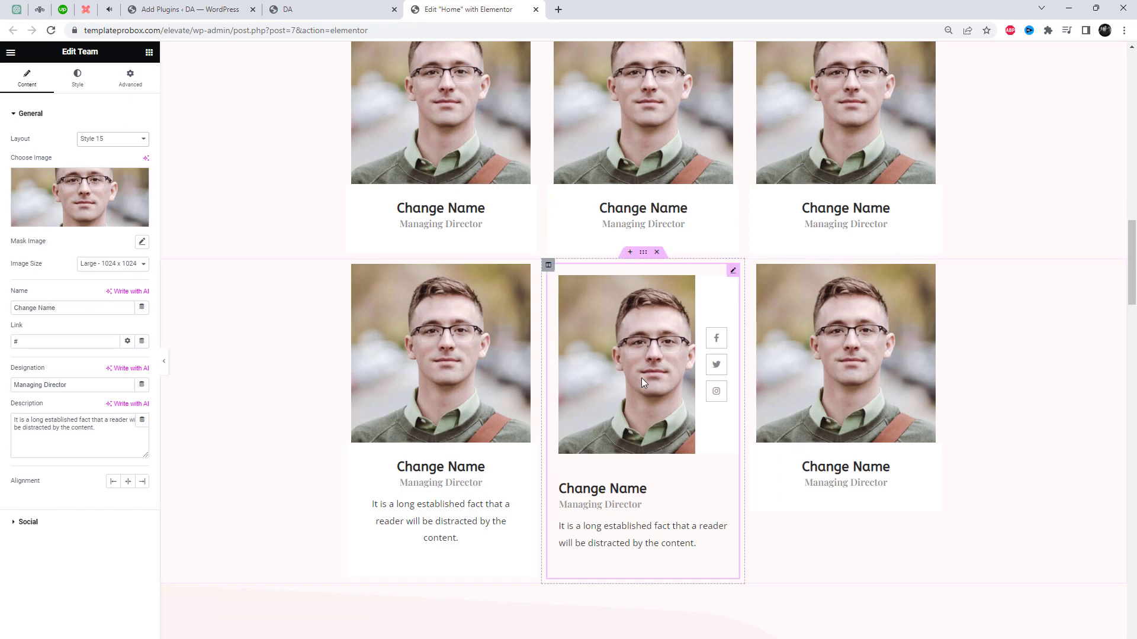
# Delete the third row's first team card and put a duplicate of the Style 15 card in its column
pyautogui.rightClick(501, 386)
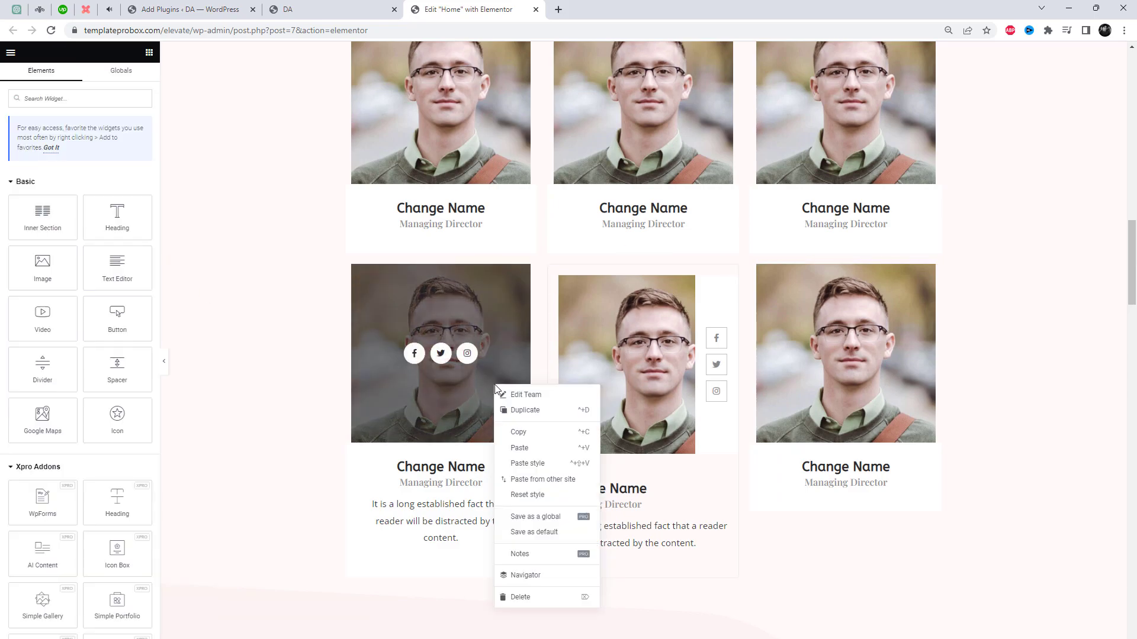
pyautogui.click(520, 597)
pyautogui.rightClick(617, 376)
pyautogui.click(640, 407)
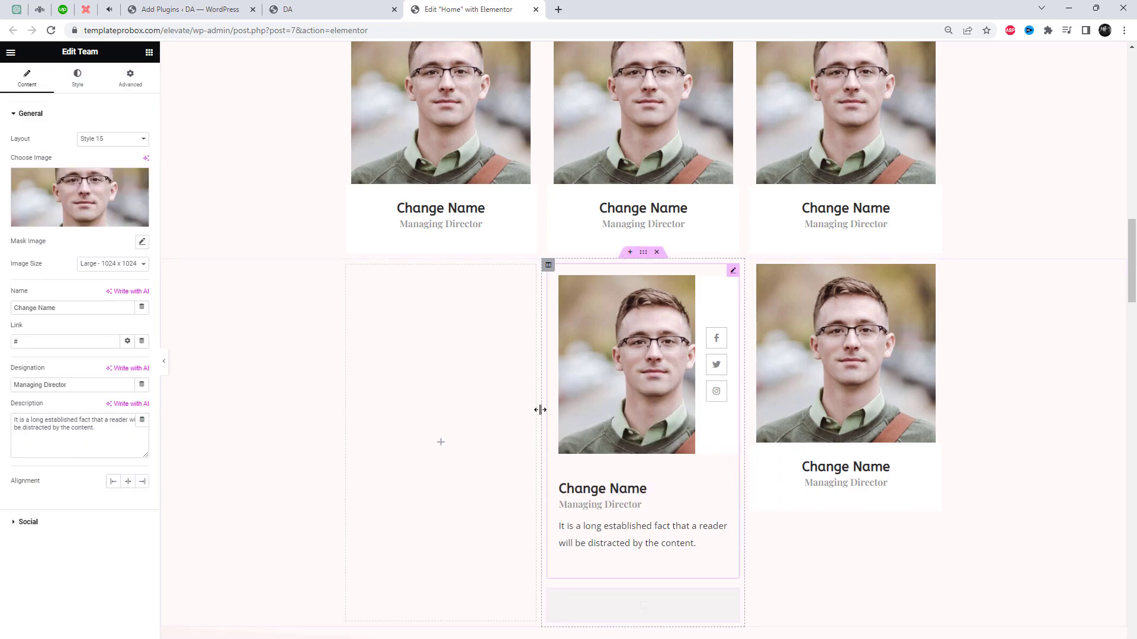
pyautogui.moveTo(652, 619); pyautogui.dragTo(487, 415)
# Replace the third row's last team card with a duplicate of the middle Style 15 card
pyautogui.rightClick(879, 364)
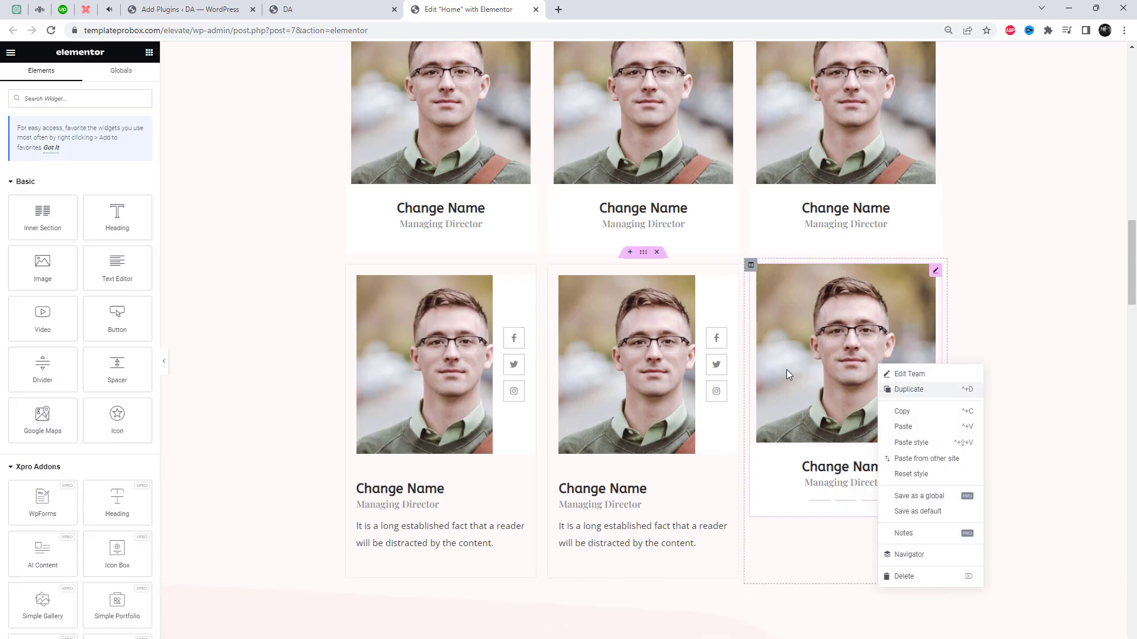
pyautogui.rightClick(653, 348)
pyautogui.click(690, 374)
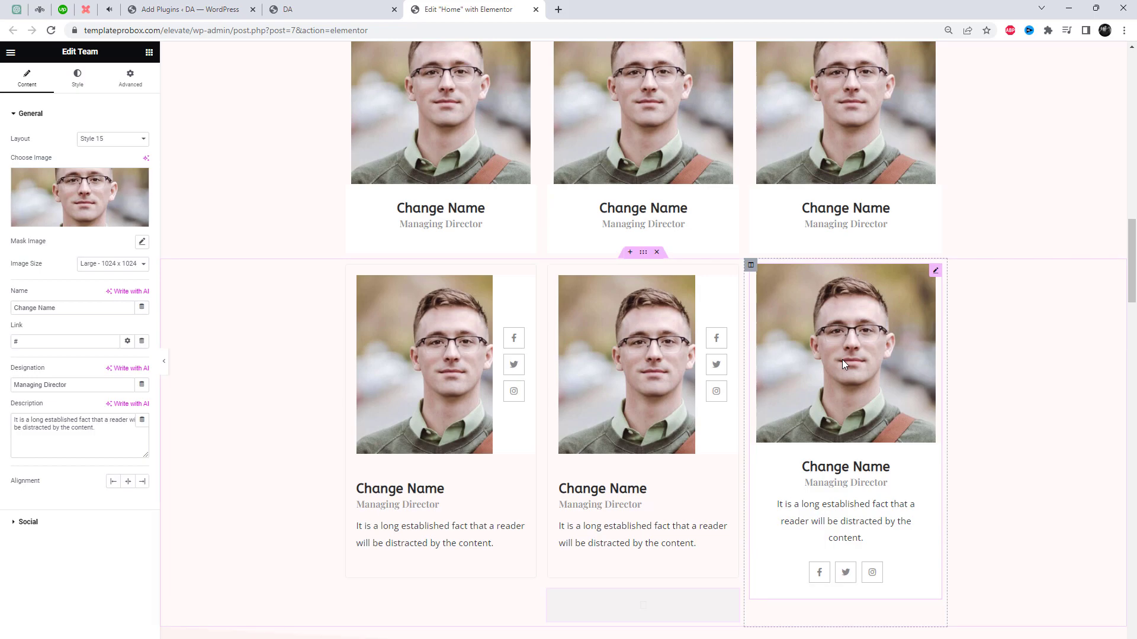
pyautogui.rightClick(843, 363)
pyautogui.click(871, 574)
pyautogui.moveTo(646, 619); pyautogui.dragTo(876, 379)
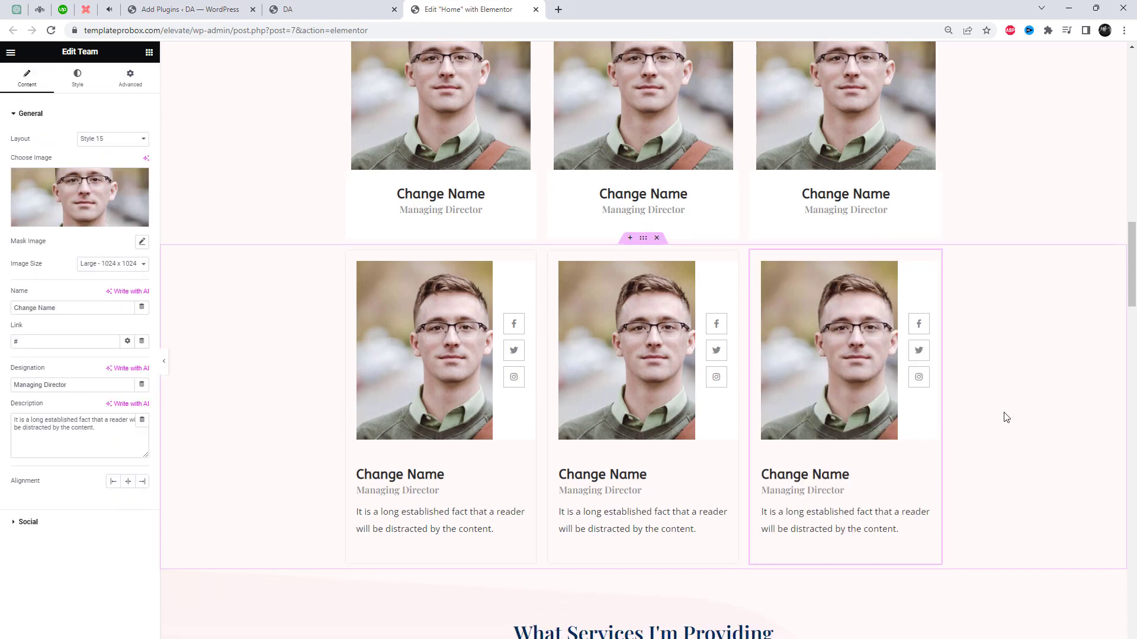
# Reload the live DA home page and examine the three rows of team cards in their different layouts
pyautogui.scroll(-3, 1005, 418)
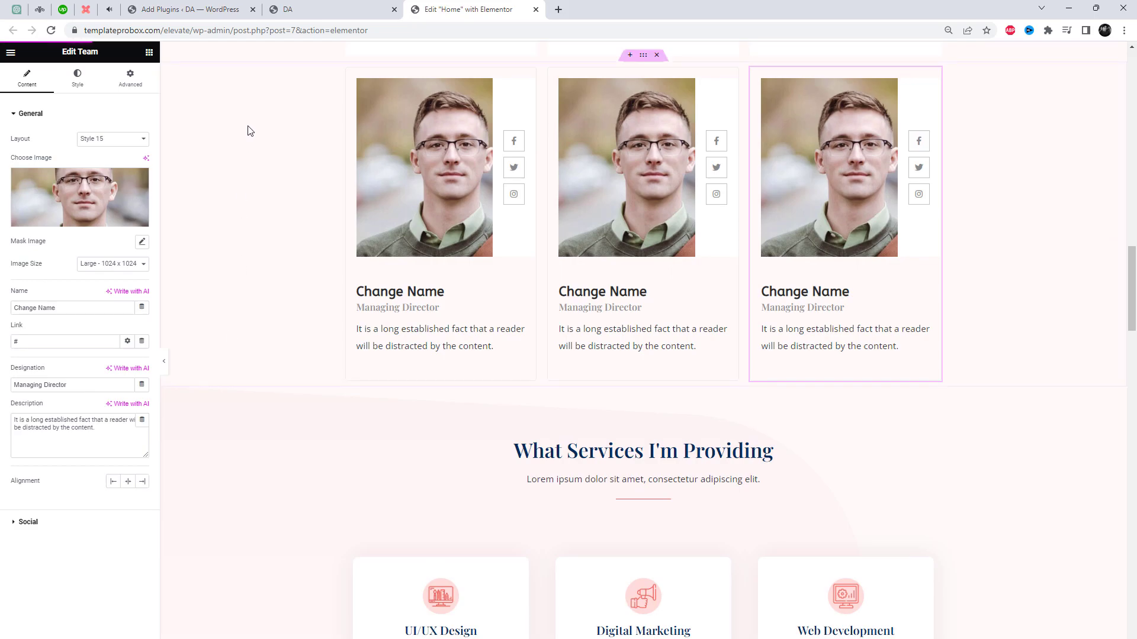
pyautogui.click(320, 7)
pyautogui.rightClick(971, 273)
pyautogui.click(927, 312)
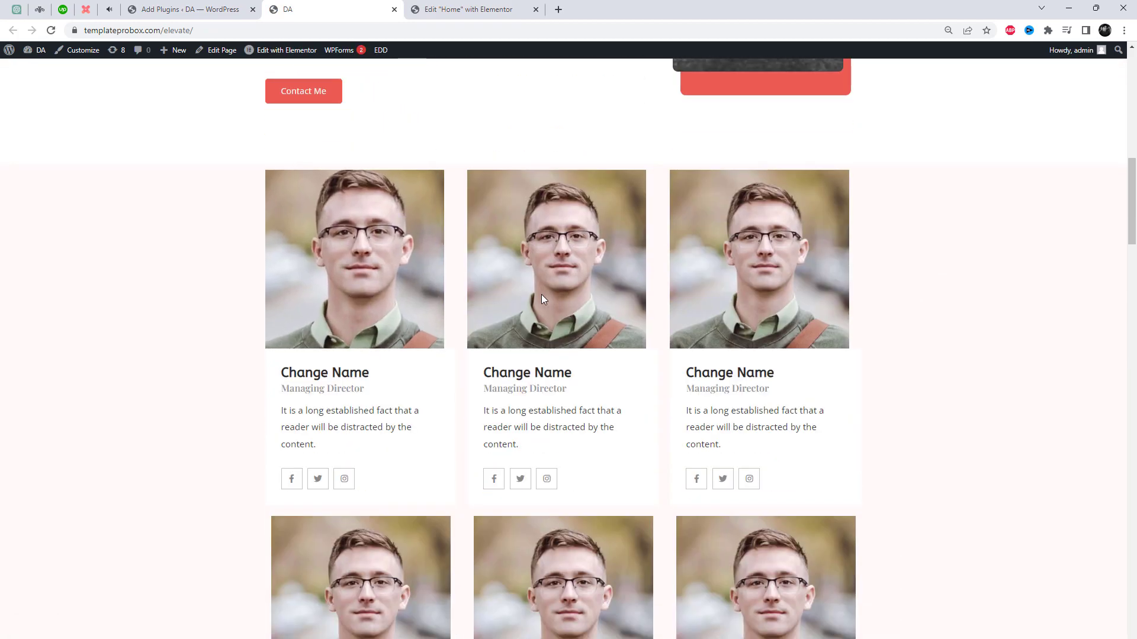
pyautogui.scroll(-5, 764, 343)
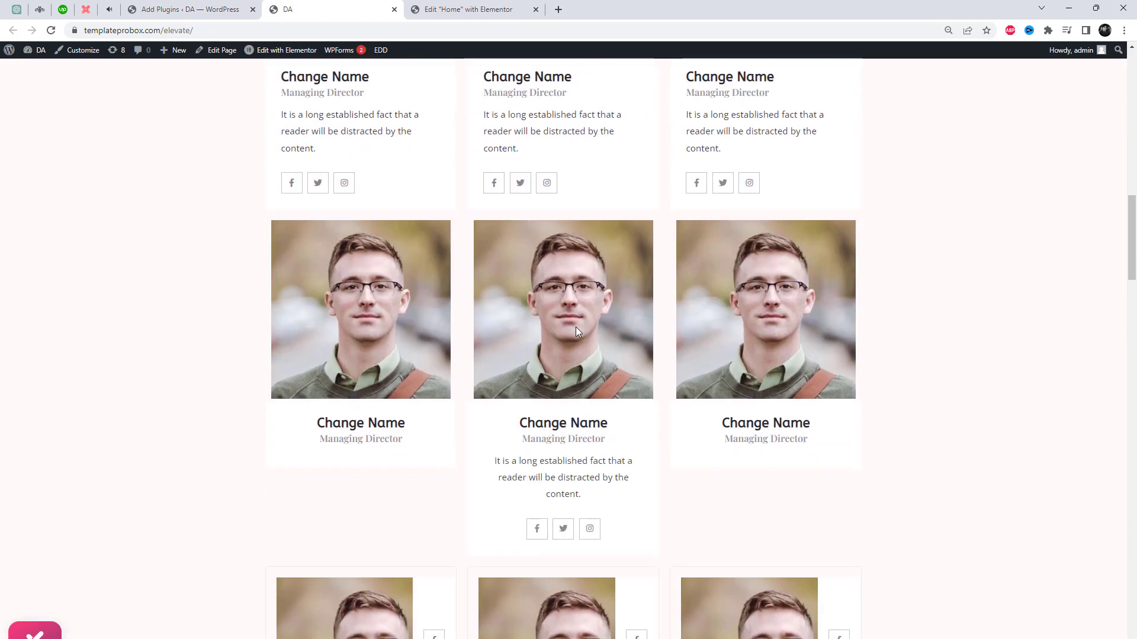
pyautogui.scroll(-5, 332, 332)
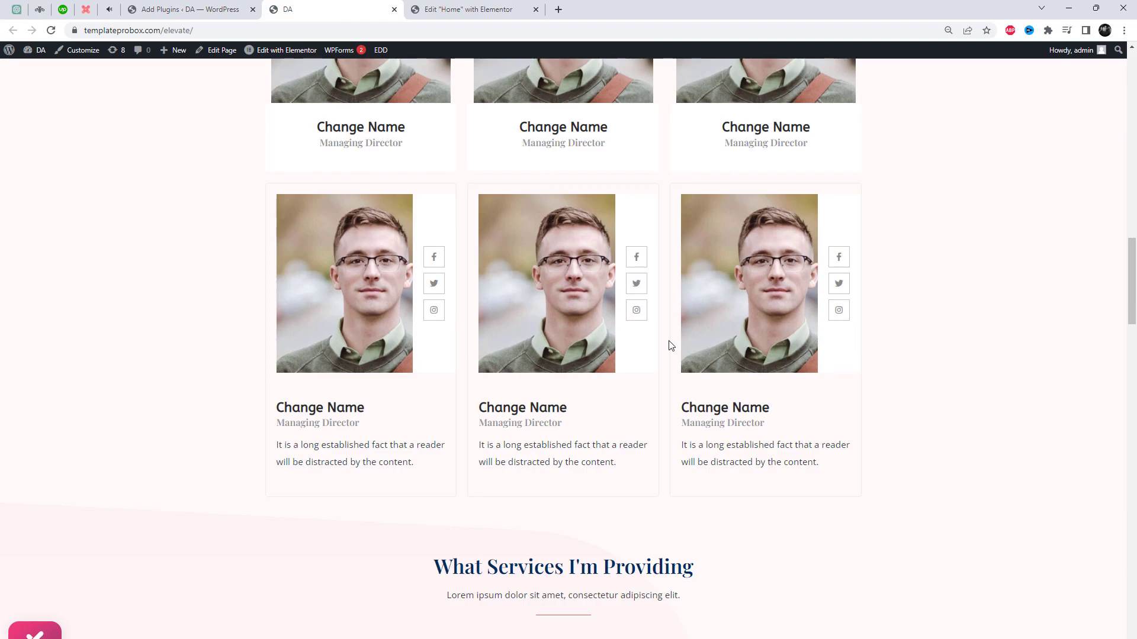
# Switch back to the Elementor editor and duplicate the Style 15 team section to add a fourth row
pyautogui.click(468, 10)
pyautogui.scroll(-1, 885, 324)
pyautogui.scroll(3, 884, 324)
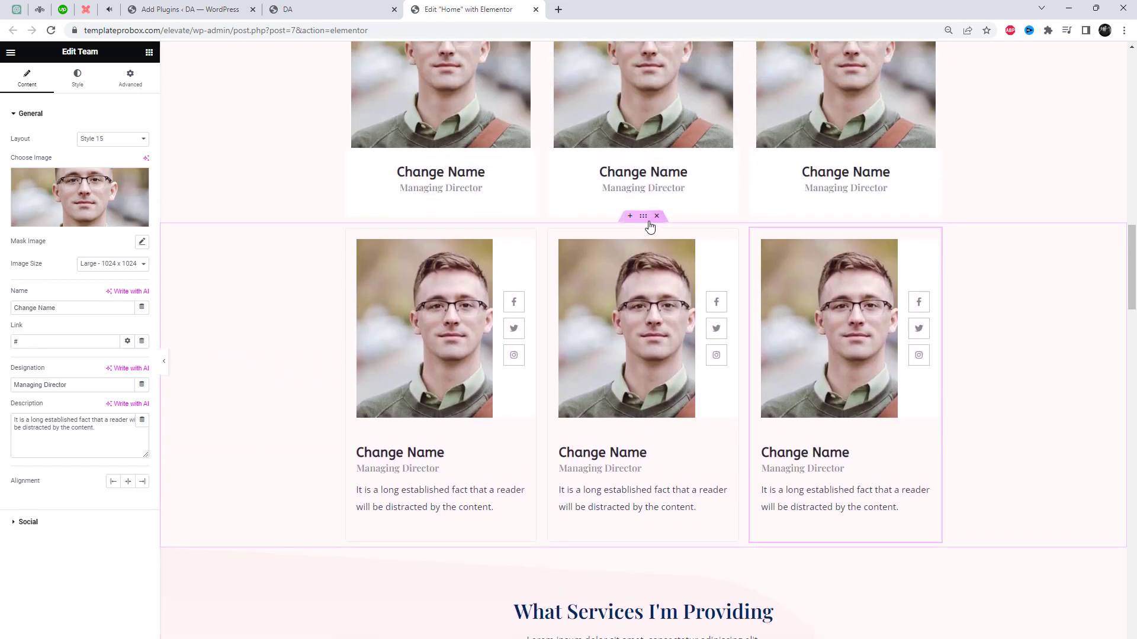
pyautogui.rightClick(647, 224)
pyautogui.click(660, 244)
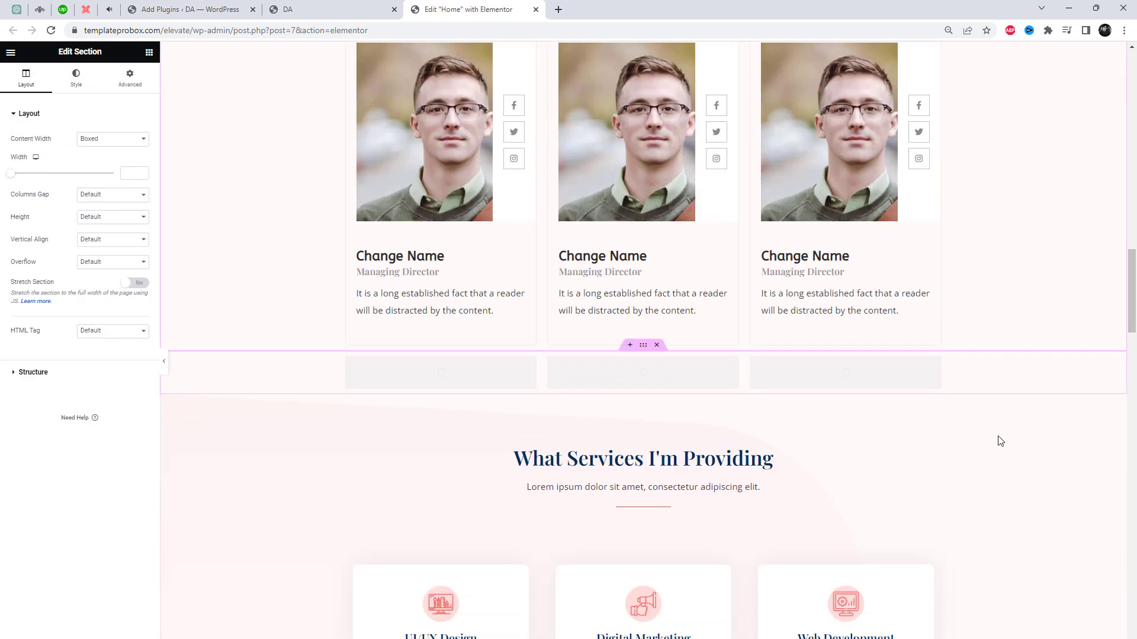
# Set the layout of the fourth row's first team card to Style 9
pyautogui.click(413, 393)
pyautogui.click(127, 139)
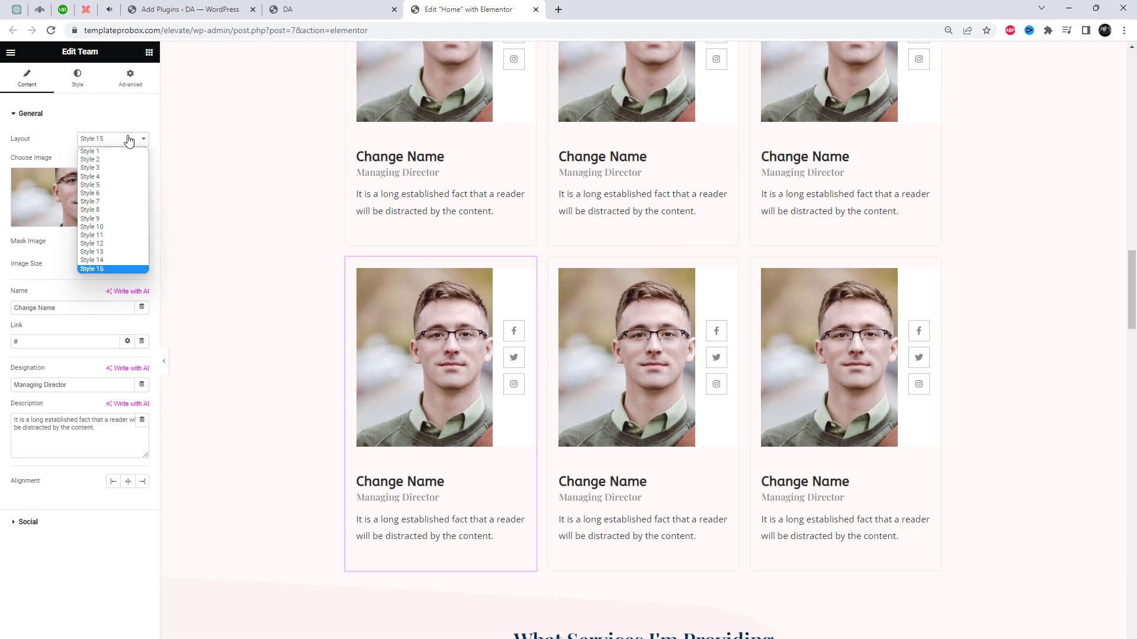
pyautogui.click(115, 219)
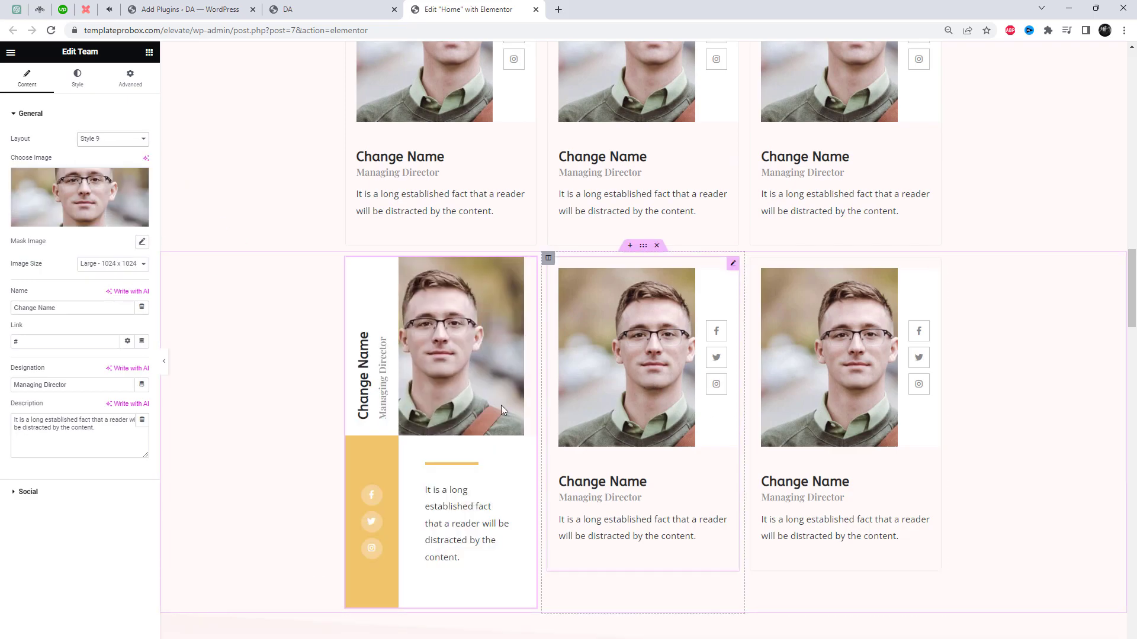
# Look through the image and content style options of the fourth row's first team card
pyautogui.click(84, 89)
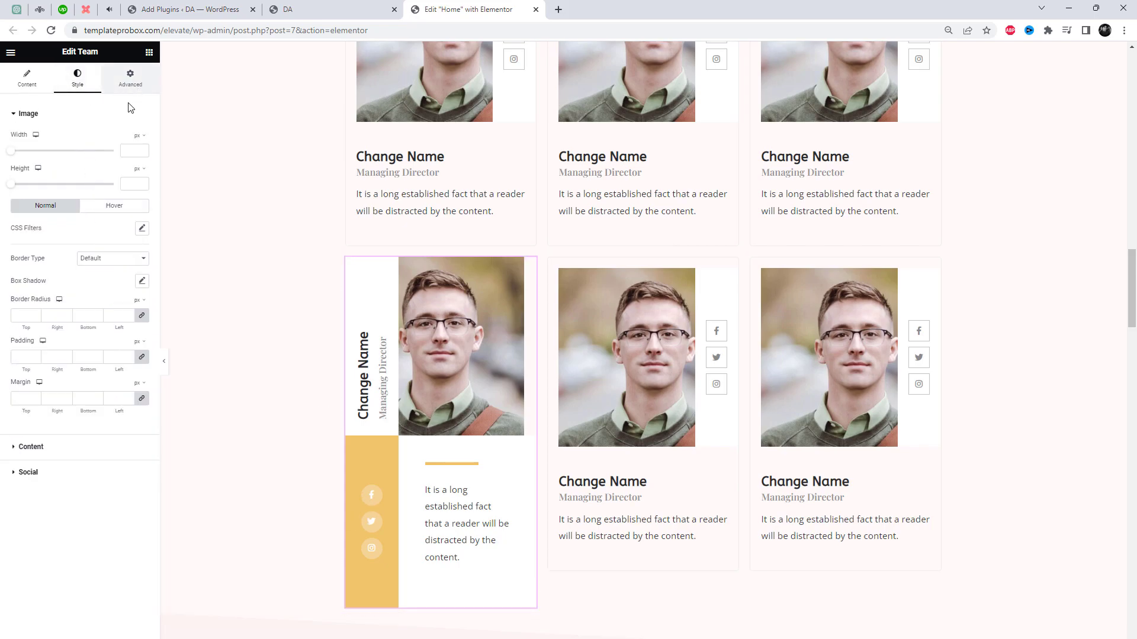
pyautogui.click(31, 447)
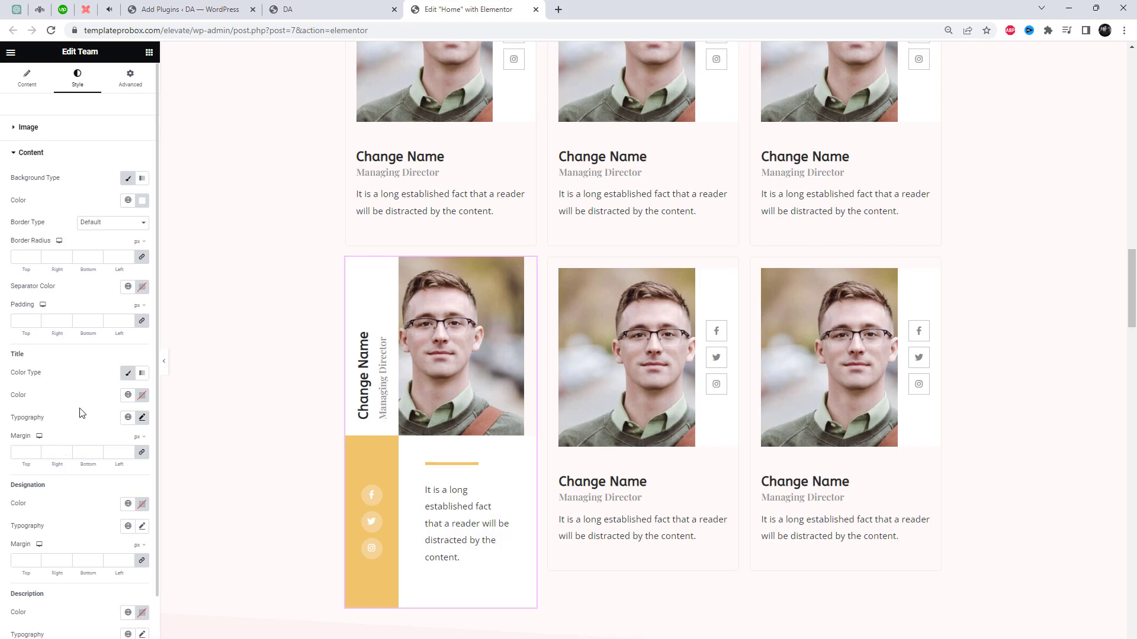
pyautogui.scroll(-2, 81, 413)
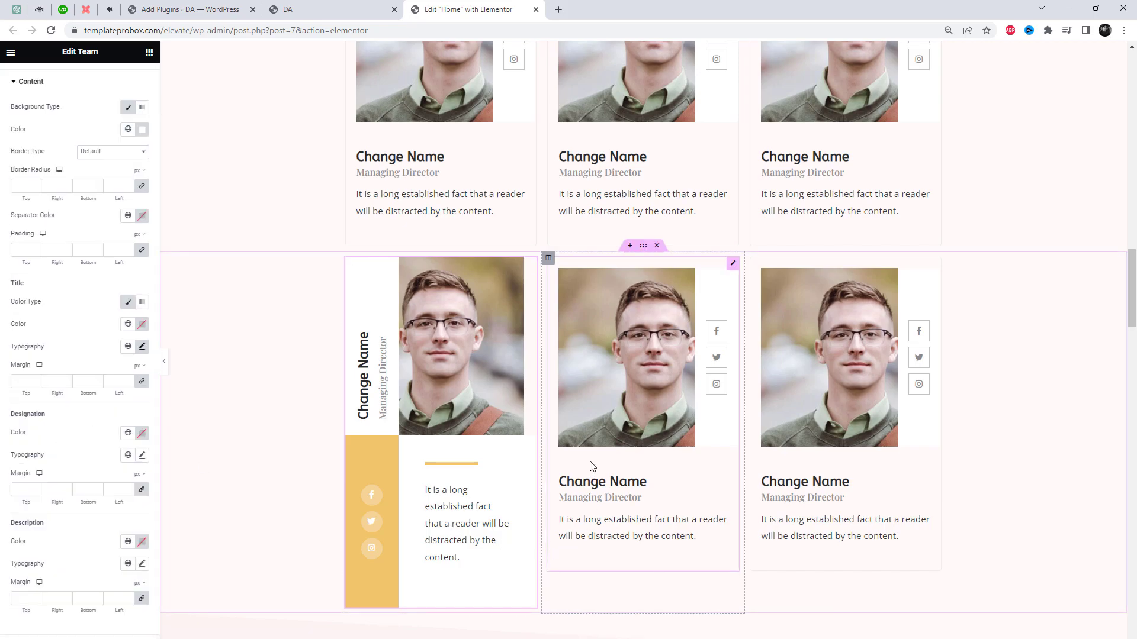
# Delete the middle and last Style 15 team cards from the fourth row
pyautogui.rightClick(600, 421)
pyautogui.click(666, 628)
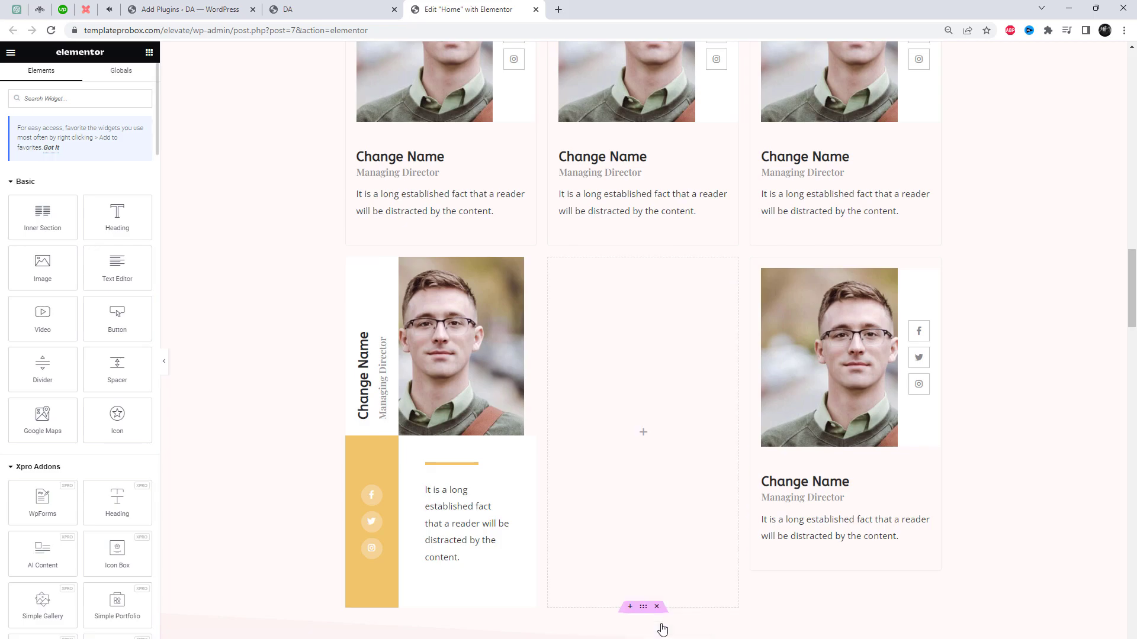
pyautogui.rightClick(791, 382)
pyautogui.click(832, 594)
# Duplicate the fourth row's Style 9 team card and move the copy into the empty middle column
pyautogui.rightClick(484, 371)
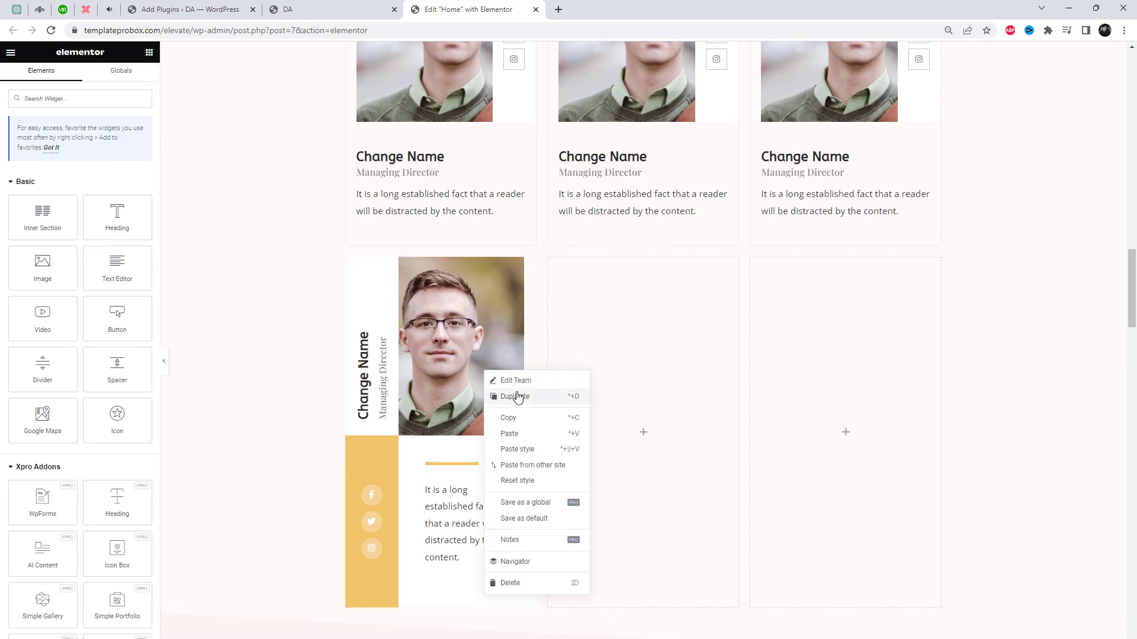
pyautogui.click(517, 392)
pyautogui.scroll(-3, 465, 539)
pyautogui.moveTo(543, 482); pyautogui.dragTo(651, 302)
# Duplicate the fourth row's middle Style 9 card and move the copy into the empty last column
pyautogui.rightClick(631, 299)
pyautogui.click(659, 325)
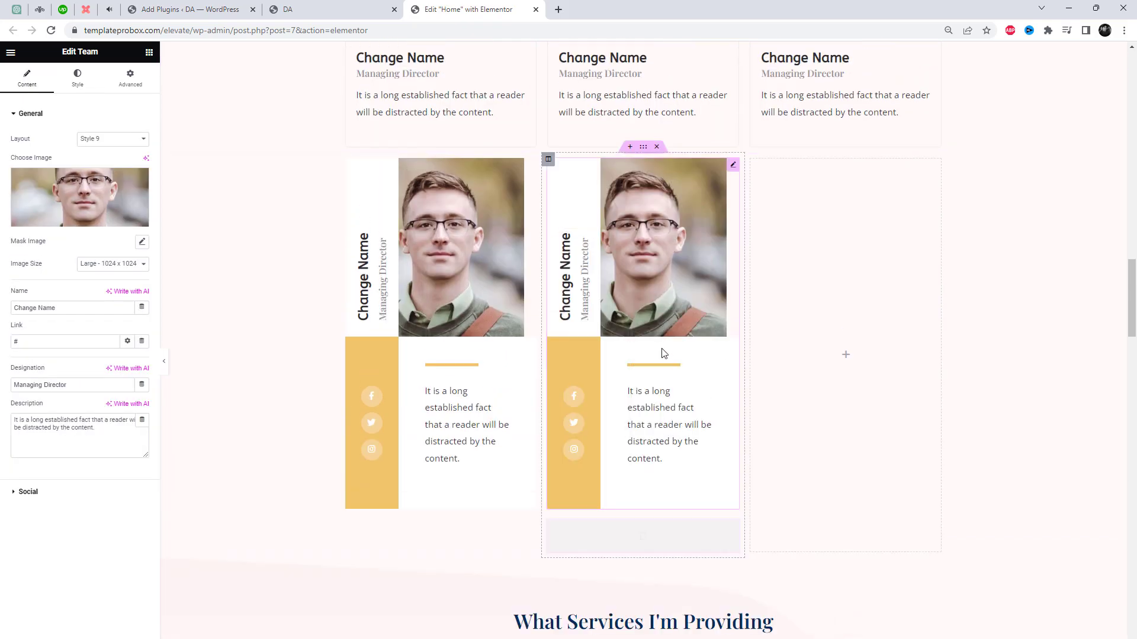
pyautogui.scroll(-2, 610, 533)
pyautogui.moveTo(608, 529); pyautogui.dragTo(924, 344)
pyautogui.scroll(3, 994, 384)
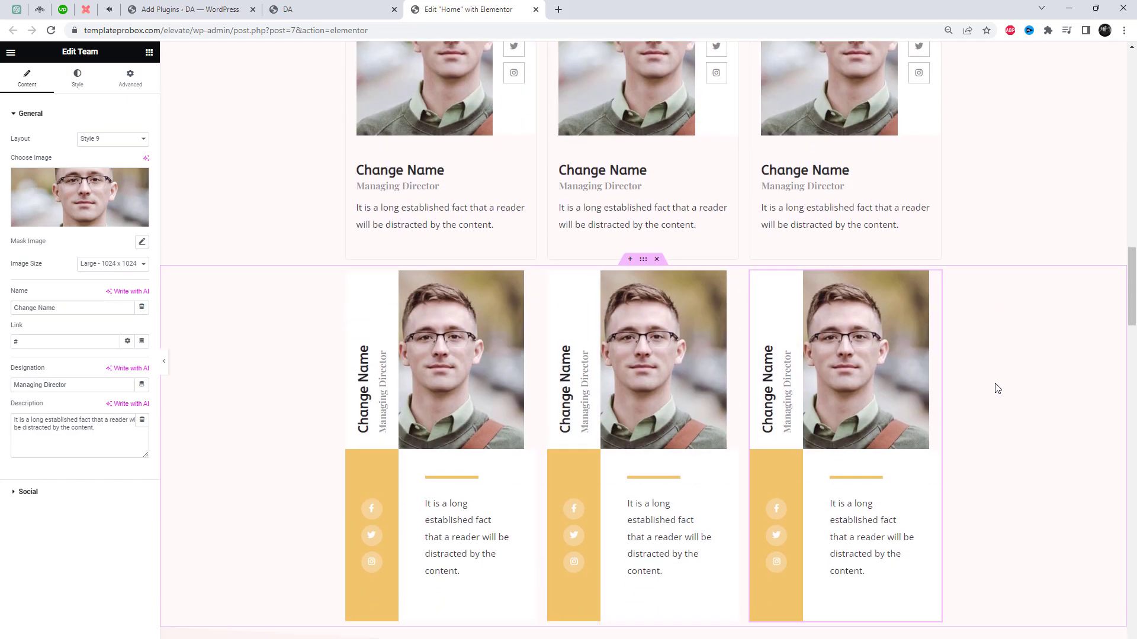
# Replace the photo of the fourth row's first team card with male-1.jpg from the media library
pyautogui.click(490, 291)
pyautogui.click(27, 78)
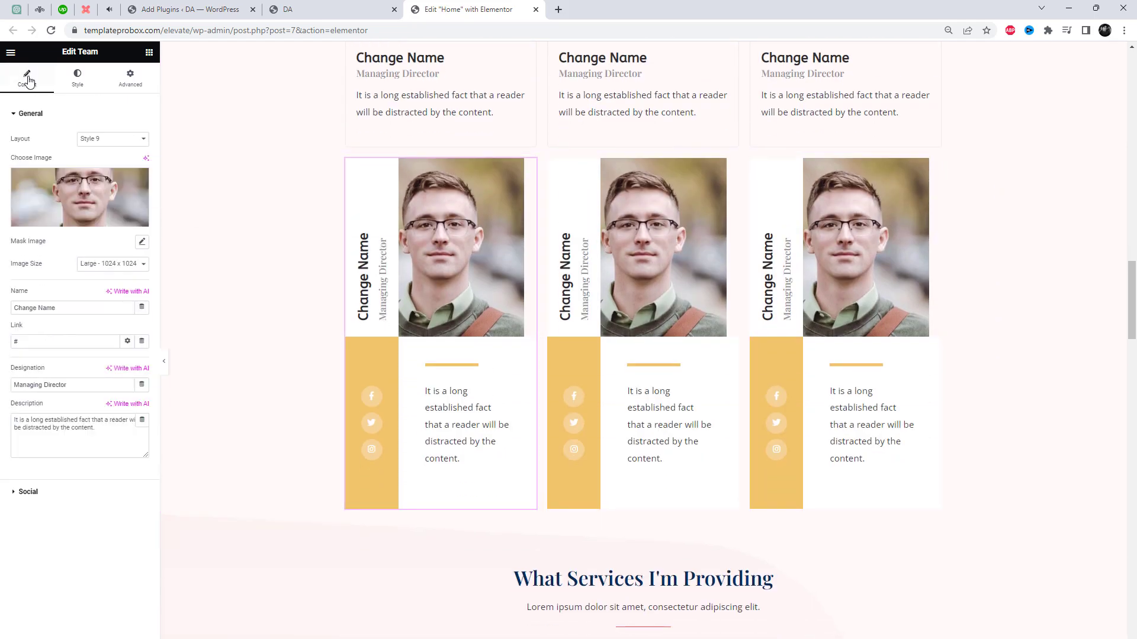
pyautogui.click(101, 195)
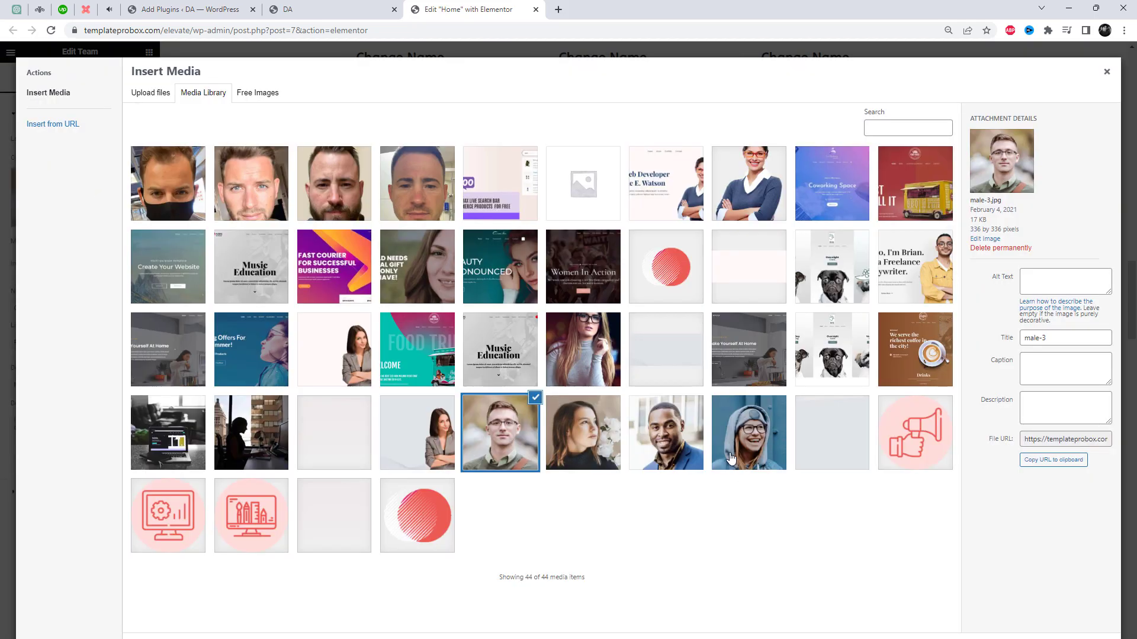
pyautogui.click(688, 451)
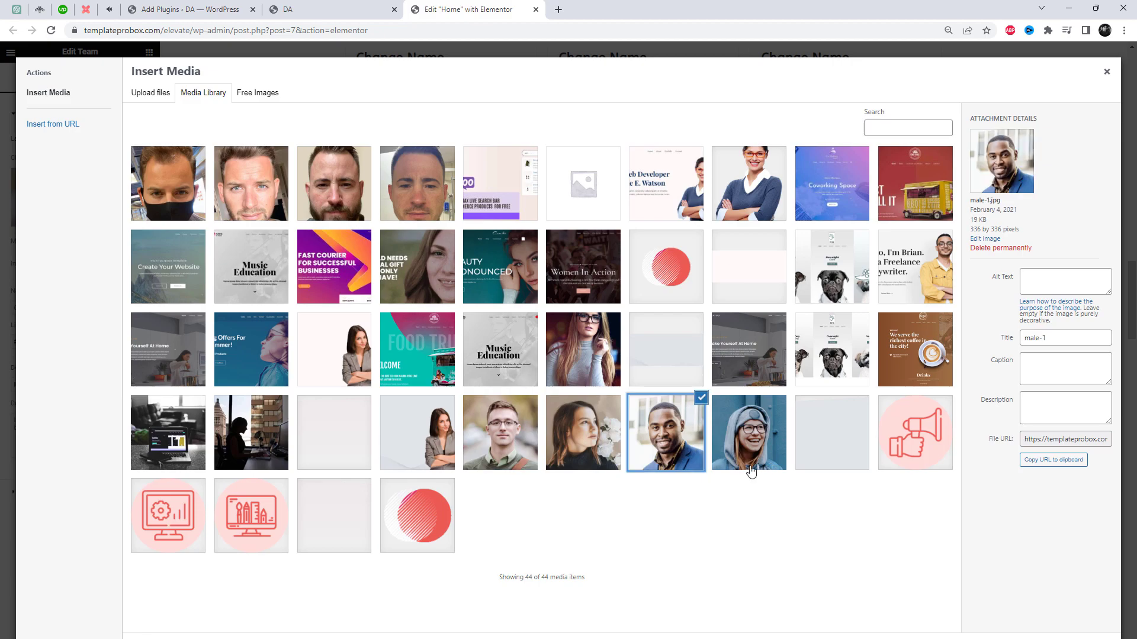
pyautogui.click(1079, 630)
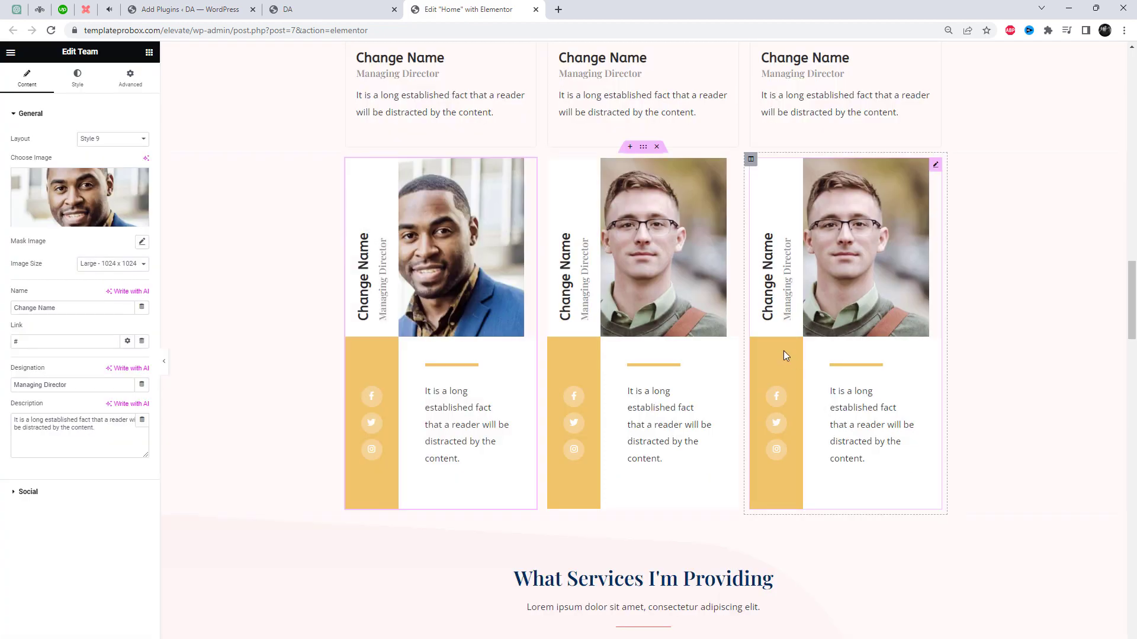
# Replace the photo of the fourth row's middle card with the media library portrait of the woman beside white flowers
pyautogui.click(713, 286)
pyautogui.click(116, 206)
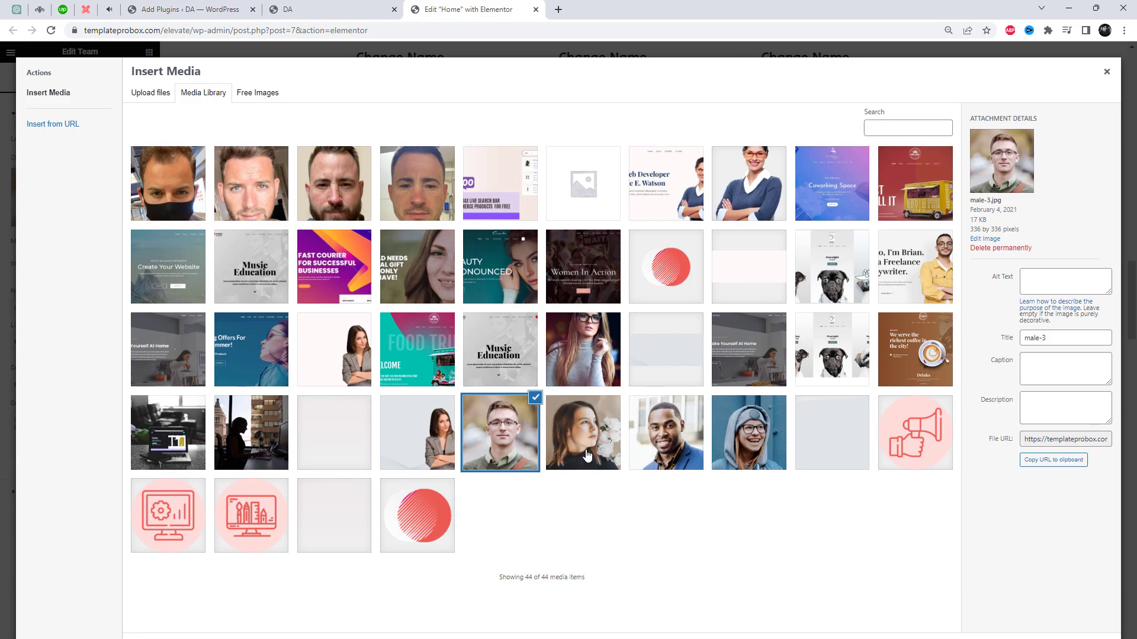
pyautogui.click(587, 454)
pyautogui.doubleClick(587, 455)
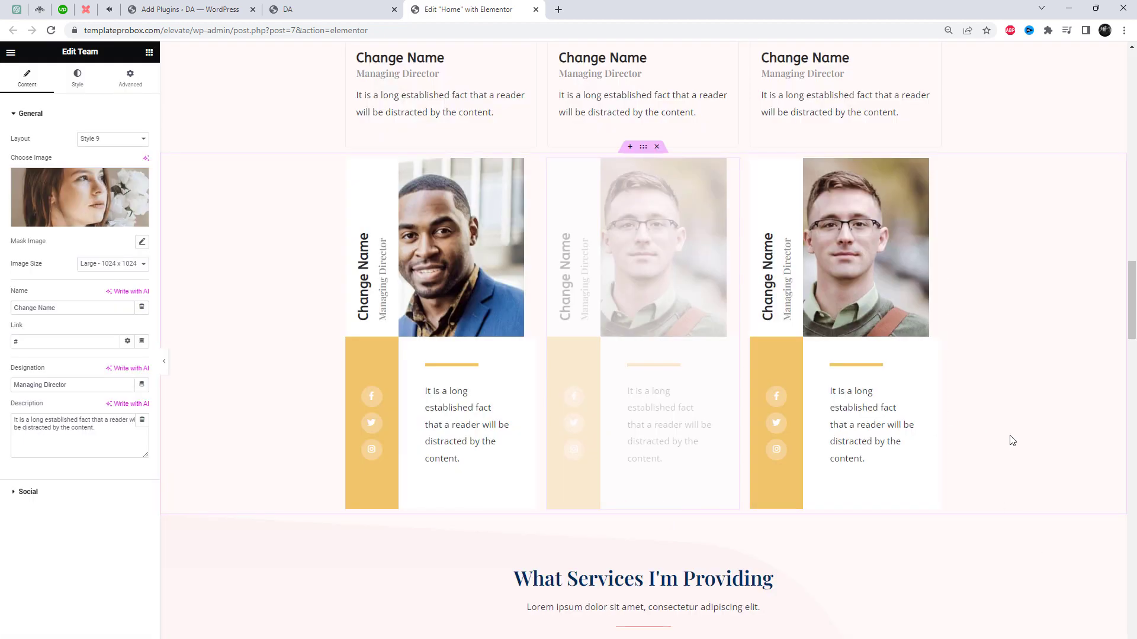
pyautogui.click(882, 311)
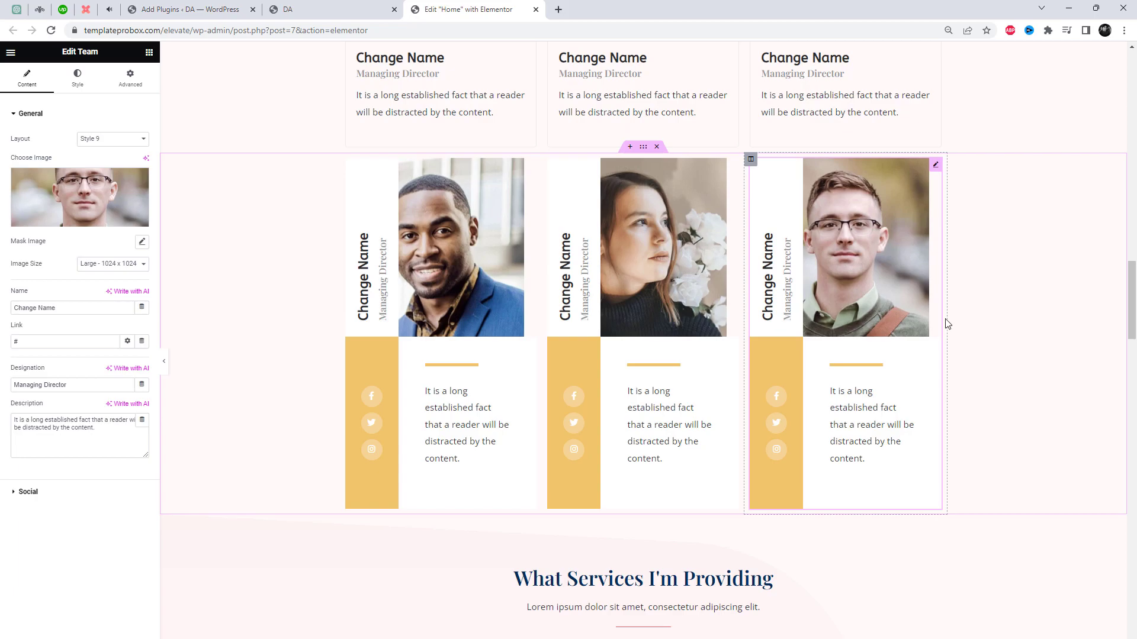
pyautogui.click(365, 306)
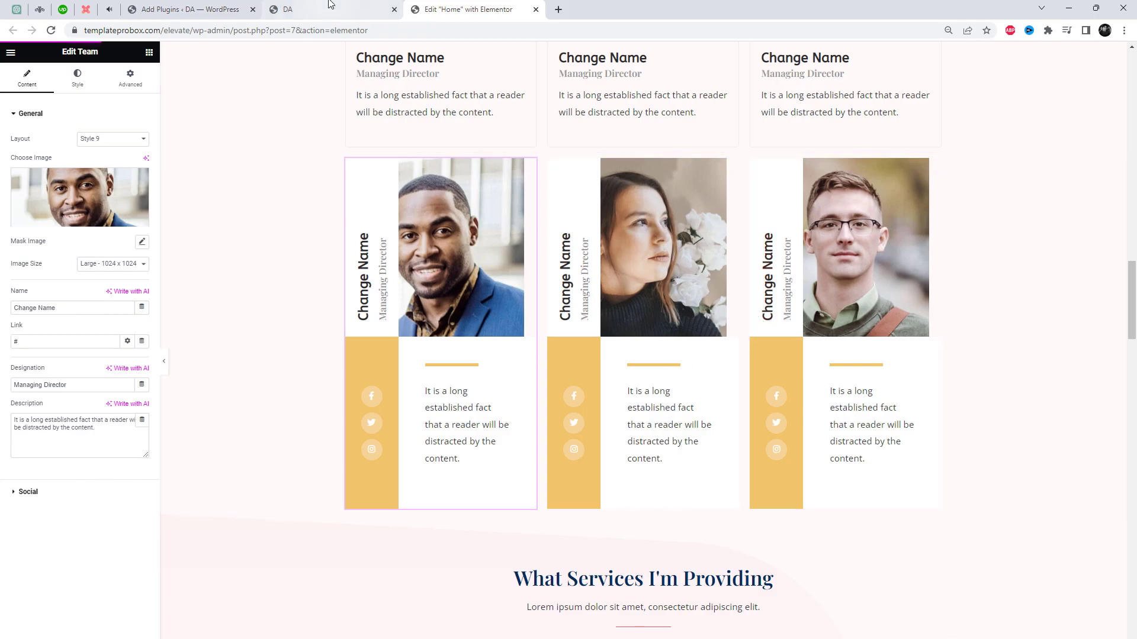
# Switch to the live DA home page, reload it and examine all four rows of team cards
pyautogui.click(307, 9)
pyautogui.rightClick(912, 206)
pyautogui.click(943, 243)
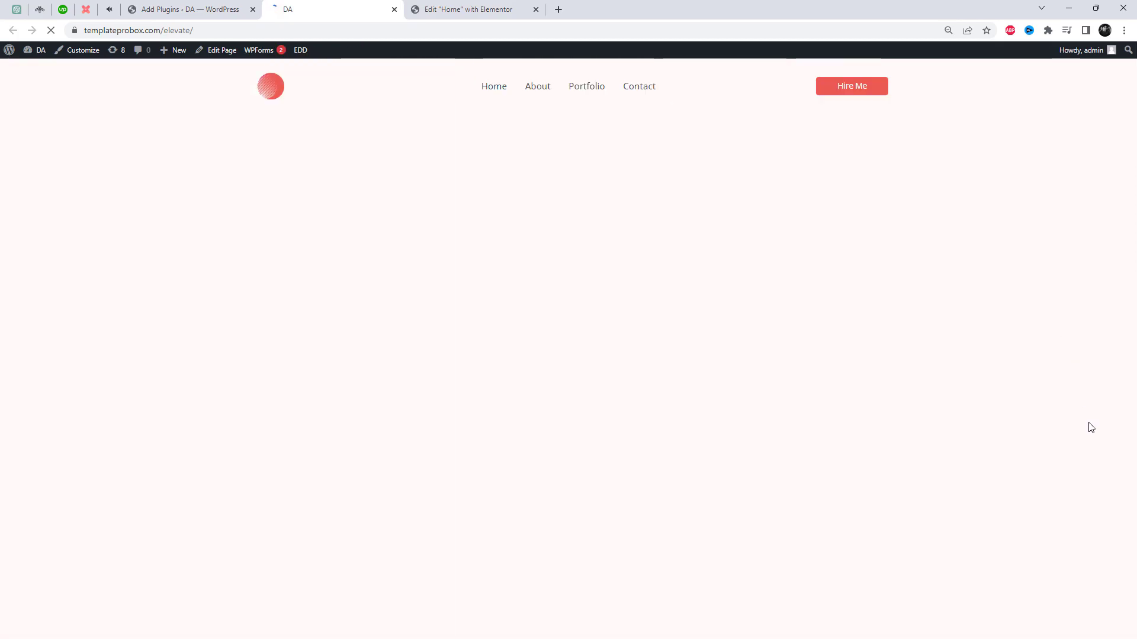
pyautogui.scroll(-4, 764, 373)
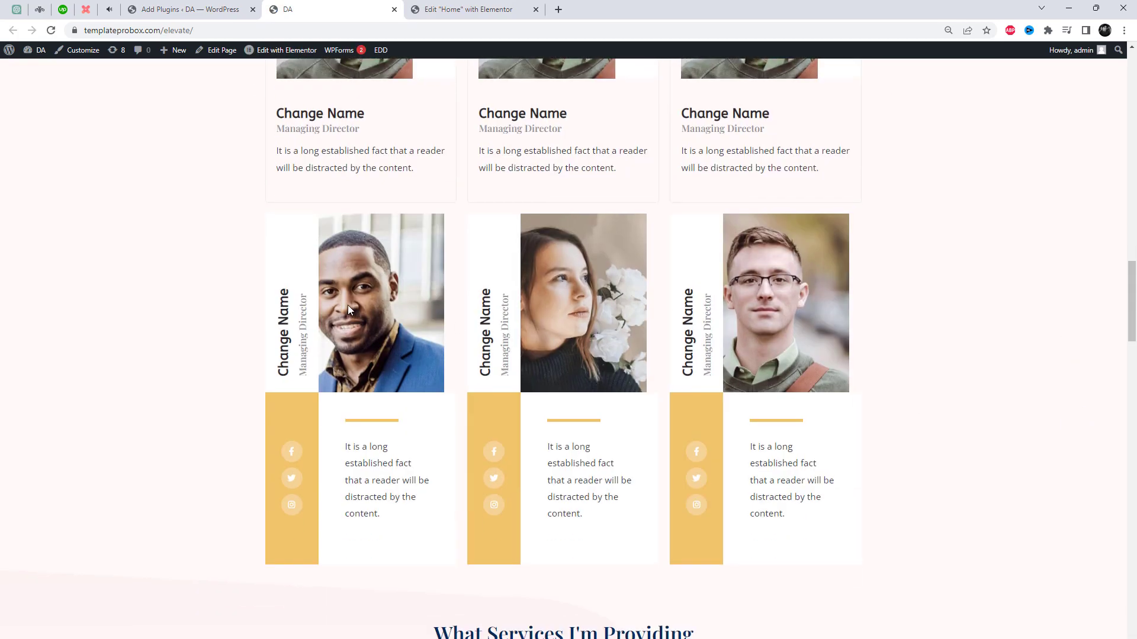
pyautogui.scroll(5, 372, 249)
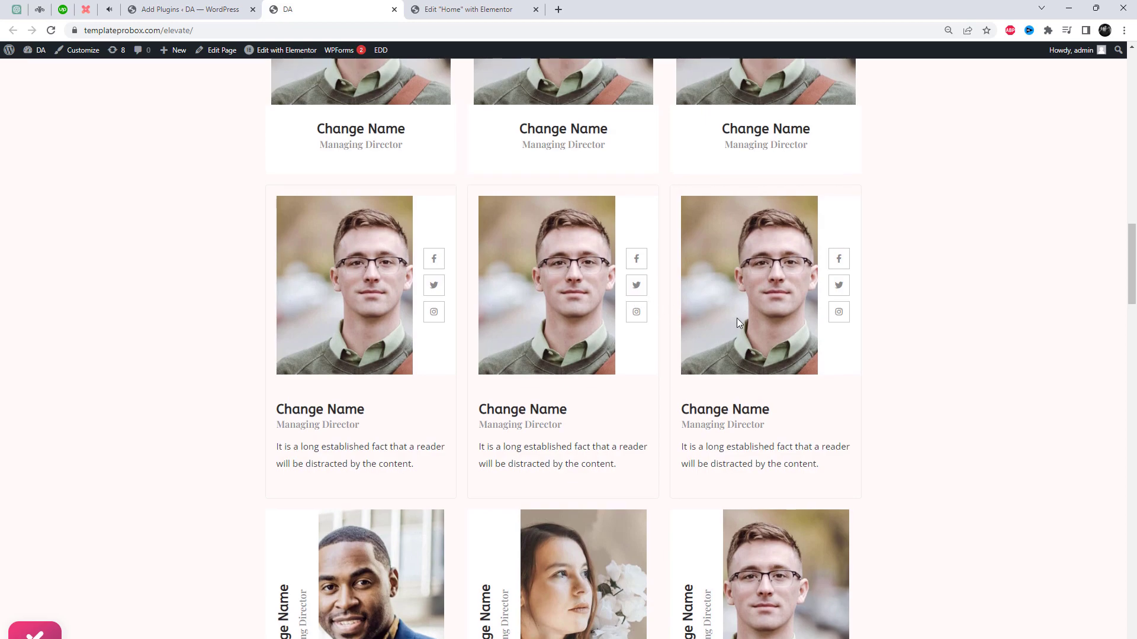
pyautogui.scroll(5, 736, 318)
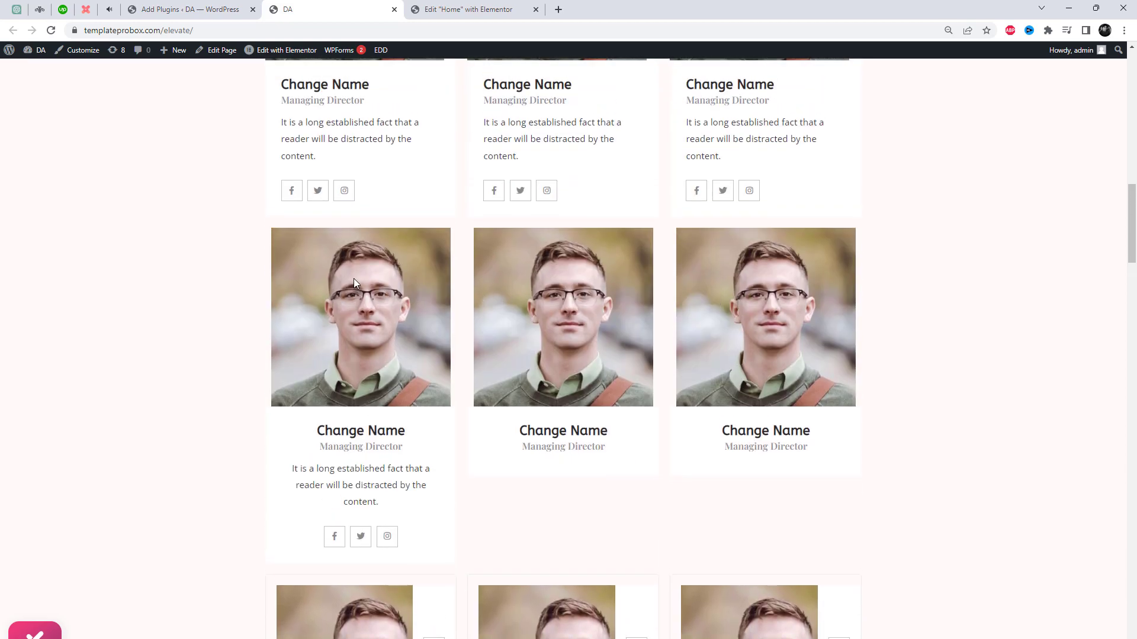
pyautogui.scroll(5, 523, 276)
pyautogui.scroll(8, 841, 324)
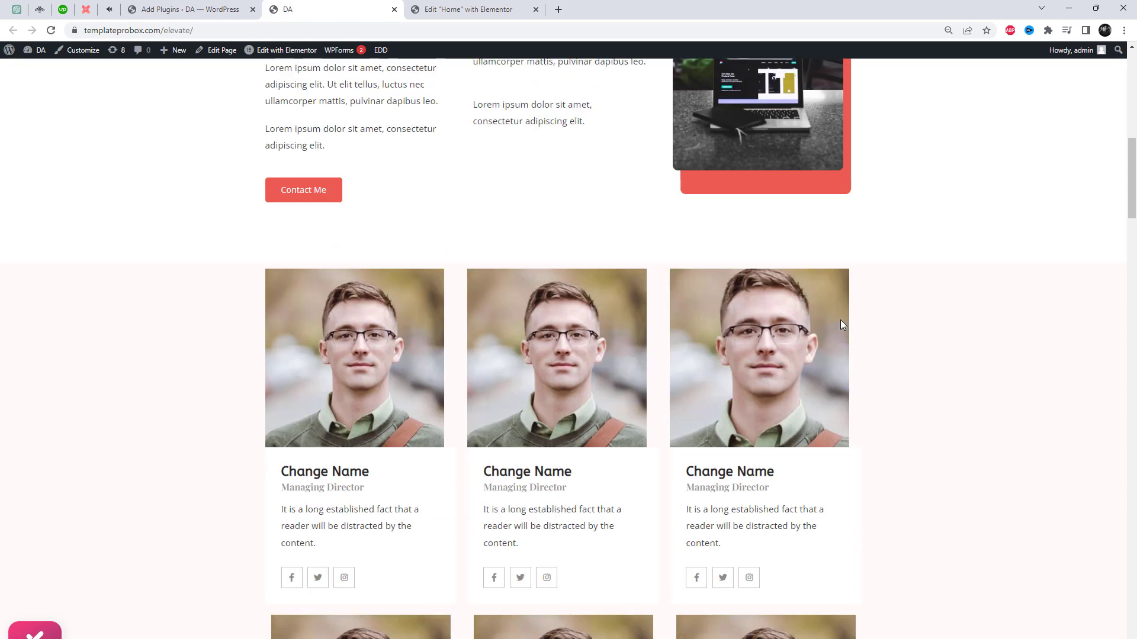